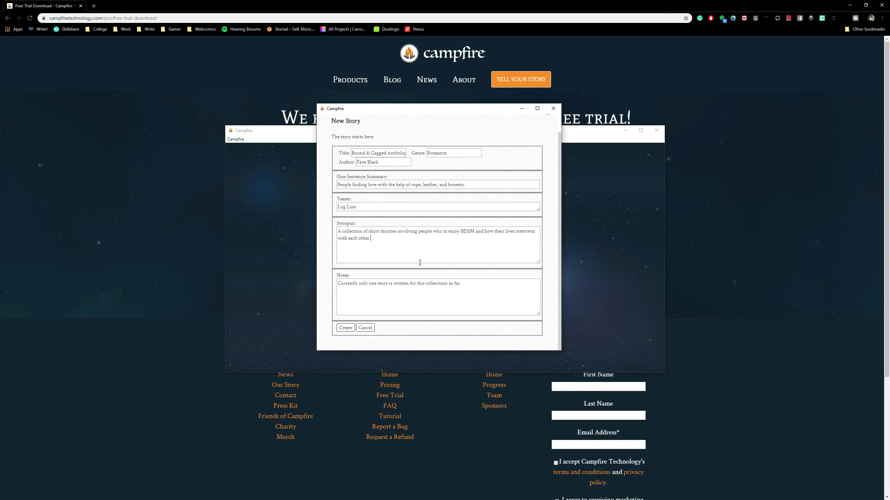
Step: Create the story from the filled-in details, save it as Bound_Gagged on the Goodfellow (D:) drive, and maximize its window
{"action": "left_click", "coordinate": [381, 282]}
{"action": "left_click", "coordinate": [345, 328]}
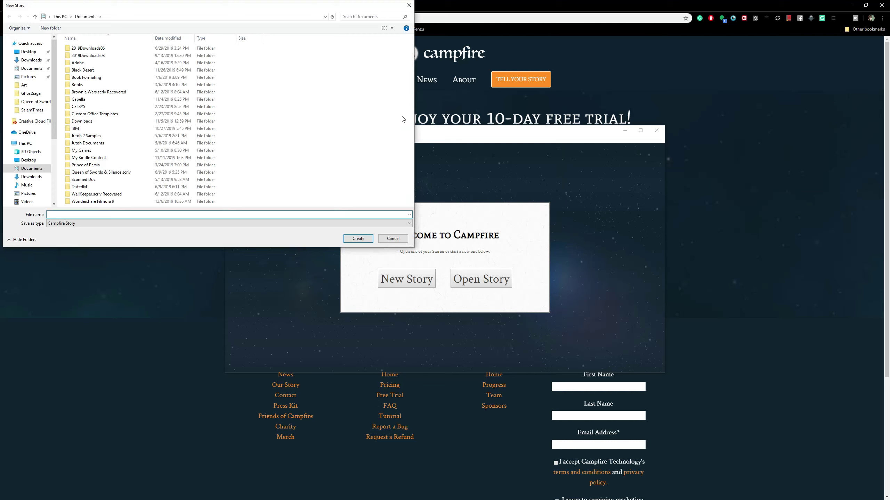
{"action": "scroll", "coordinate": [35, 130], "scroll_direction": "down", "scroll_amount": 1}
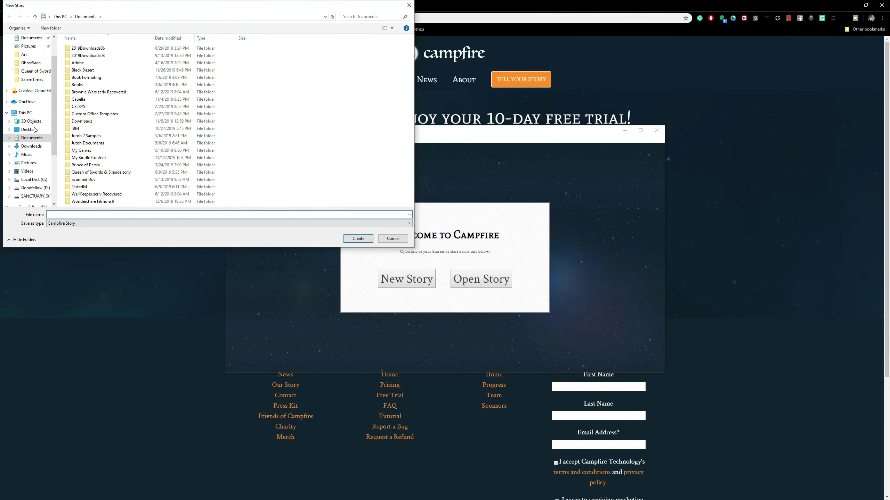
{"action": "scroll", "coordinate": [33, 165], "scroll_direction": "down", "scroll_amount": 2}
{"action": "left_click", "coordinate": [33, 147]}
{"action": "left_click", "coordinate": [130, 214]}
{"action": "type", "text": "Bou"}
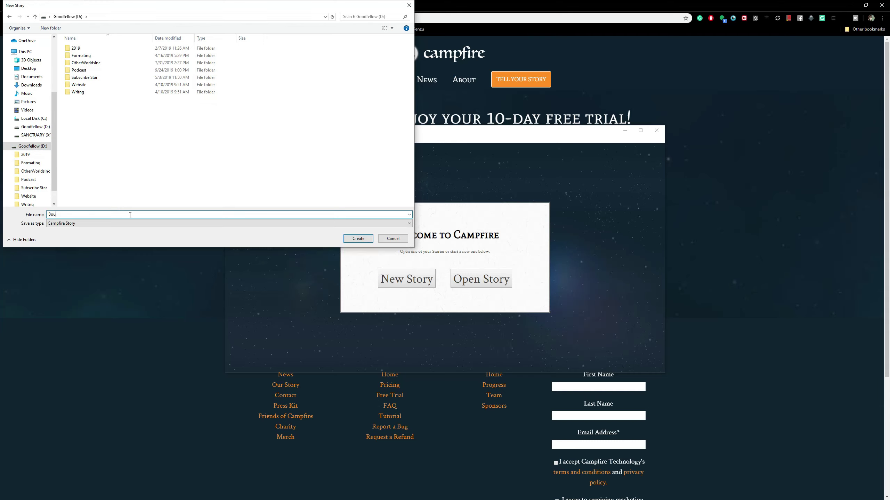
{"action": "type", "text": "nd&"}
{"action": "key", "text": "BackSpace"}
{"action": "type", "text": "_Gagged"}
{"action": "key", "text": "Return"}
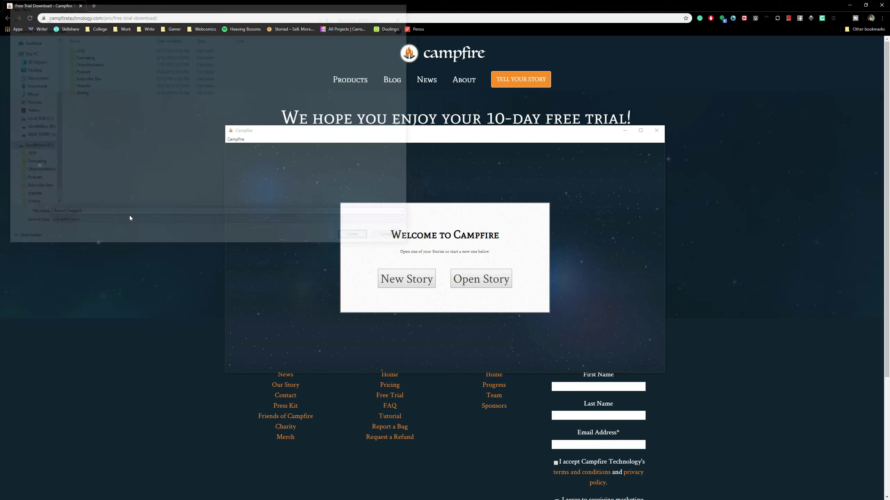
{"action": "double_click", "coordinate": [543, 131]}
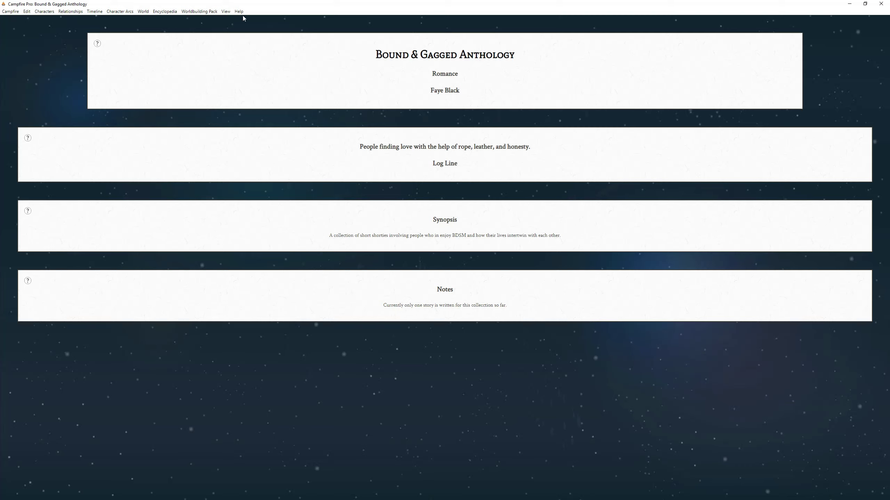
Step: Try out the Romance, Fantasy and Horror themes on the story's title page
{"action": "left_click", "coordinate": [223, 12]}
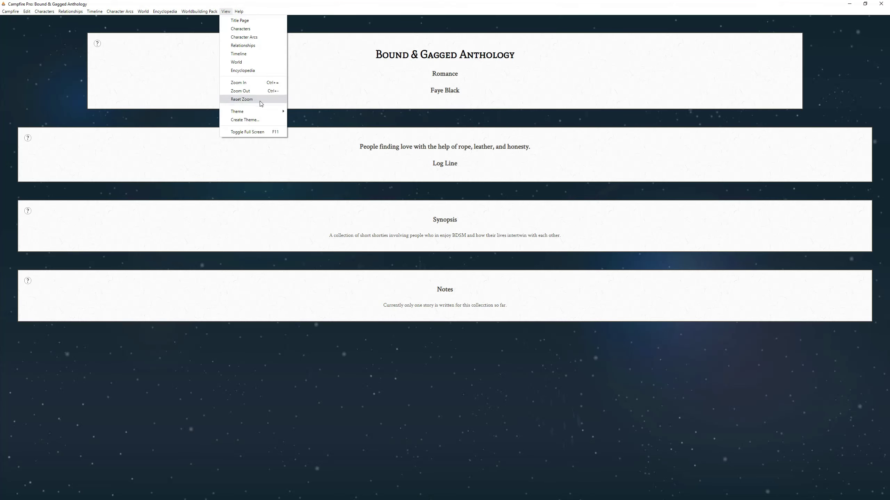
{"action": "mouse_move", "coordinate": [263, 112]}
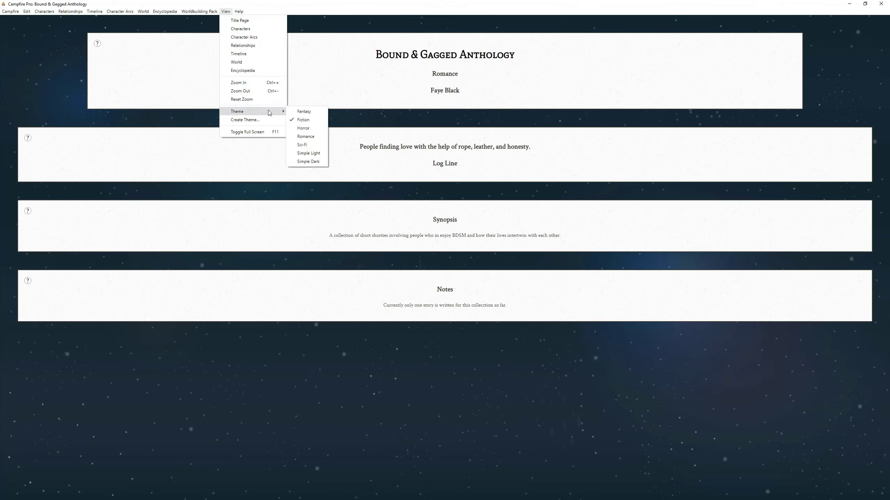
{"action": "left_click", "coordinate": [305, 136]}
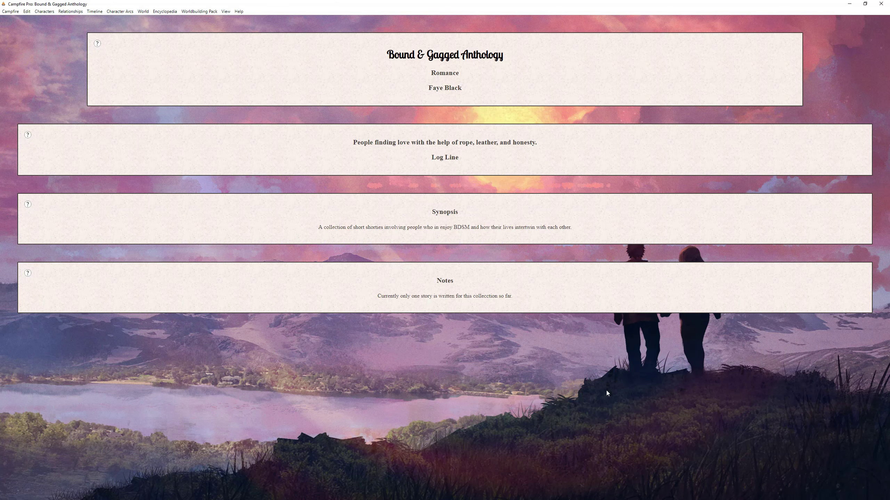
{"action": "left_click", "coordinate": [225, 11]}
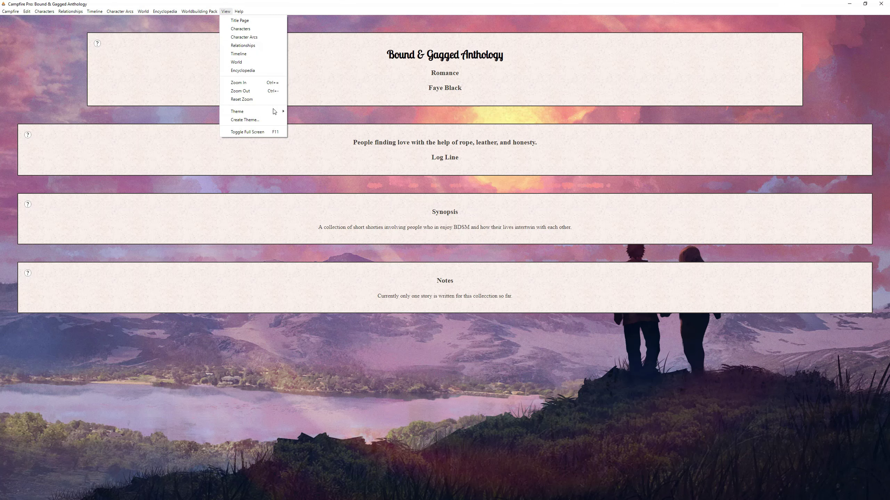
{"action": "mouse_move", "coordinate": [274, 112]}
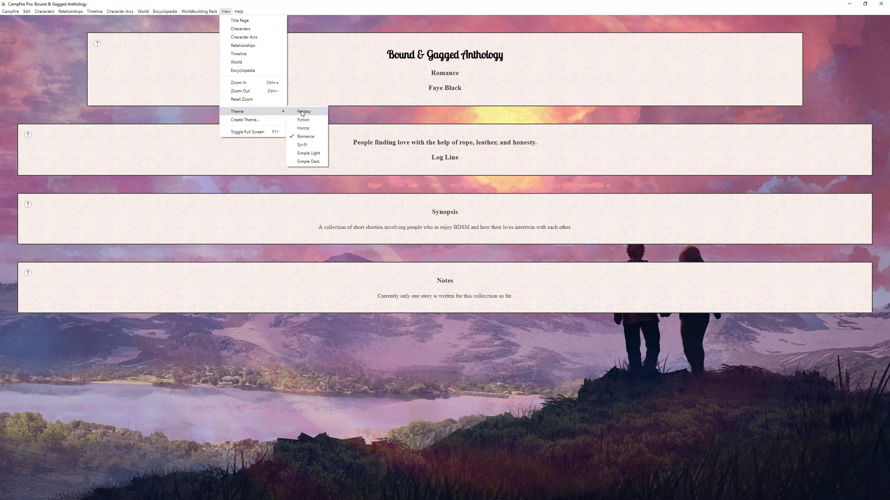
{"action": "left_click", "coordinate": [302, 112]}
{"action": "left_click", "coordinate": [226, 12]}
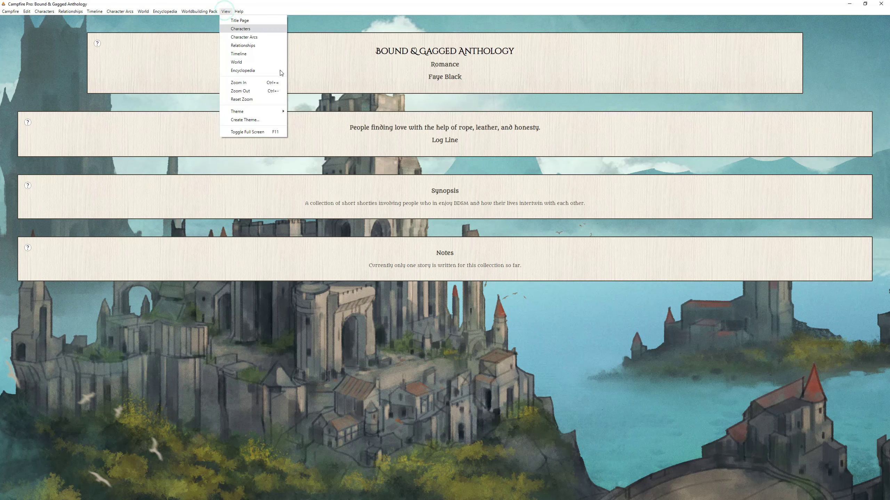
{"action": "mouse_move", "coordinate": [273, 111]}
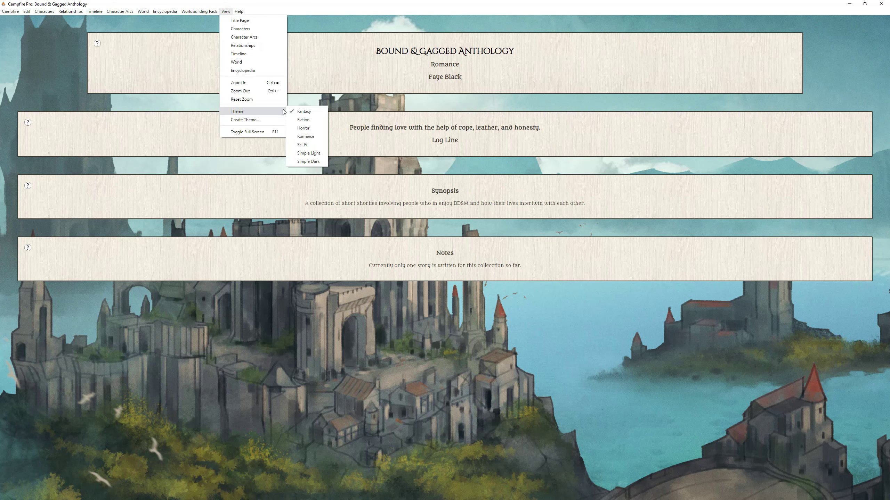
{"action": "left_click", "coordinate": [308, 129]}
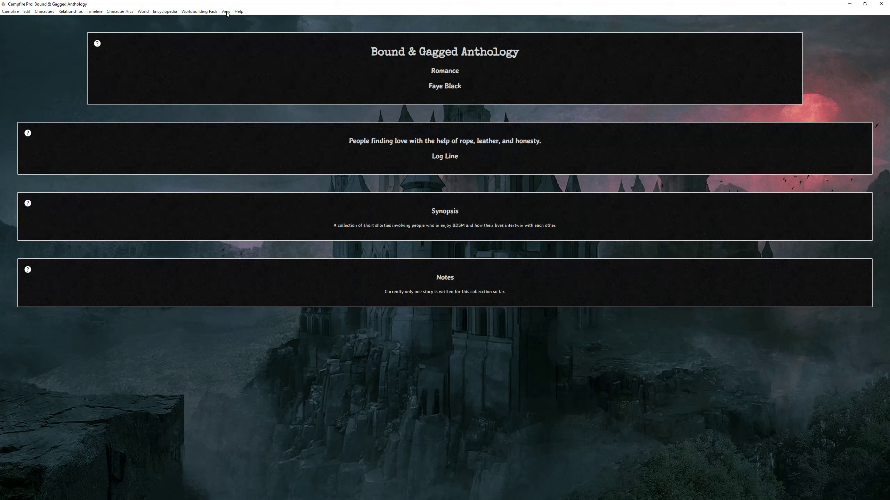
Step: Set the story's theme to Simple Dark
{"action": "left_click", "coordinate": [226, 11]}
{"action": "mouse_move", "coordinate": [266, 112]}
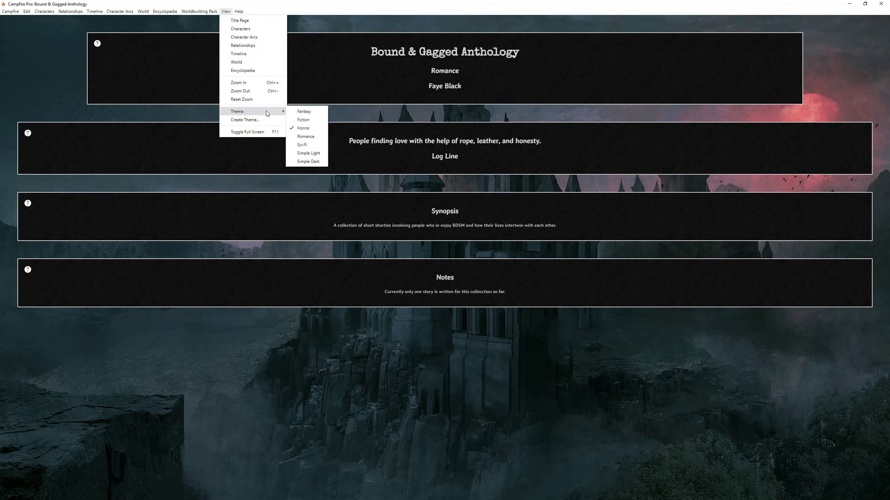
{"action": "left_click", "coordinate": [308, 161]}
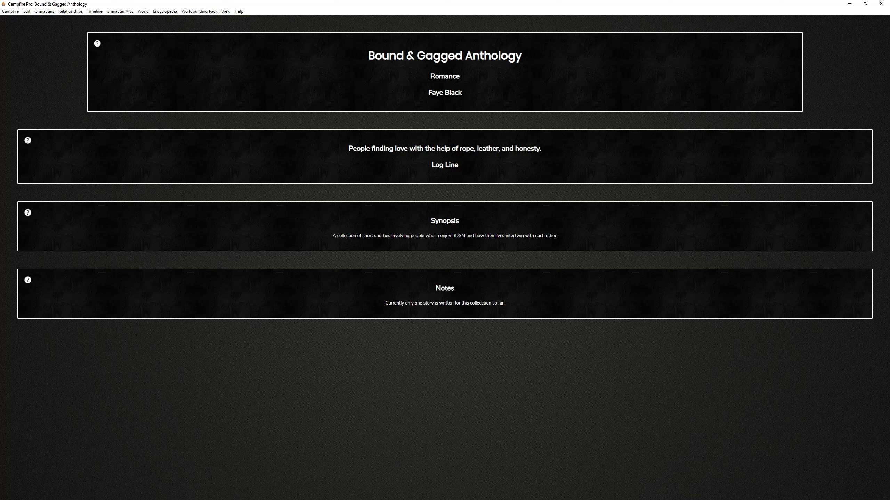
{"action": "left_click", "coordinate": [485, 303]}
Step: Go to the story's characters and add a new character named Kathy
{"action": "left_click", "coordinate": [45, 12]}
{"action": "left_click", "coordinate": [45, 22]}
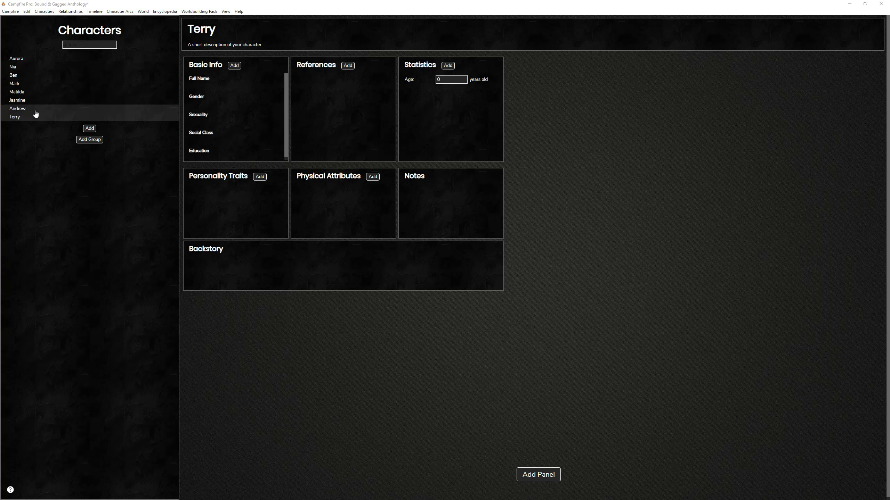
{"action": "left_click", "coordinate": [88, 130]}
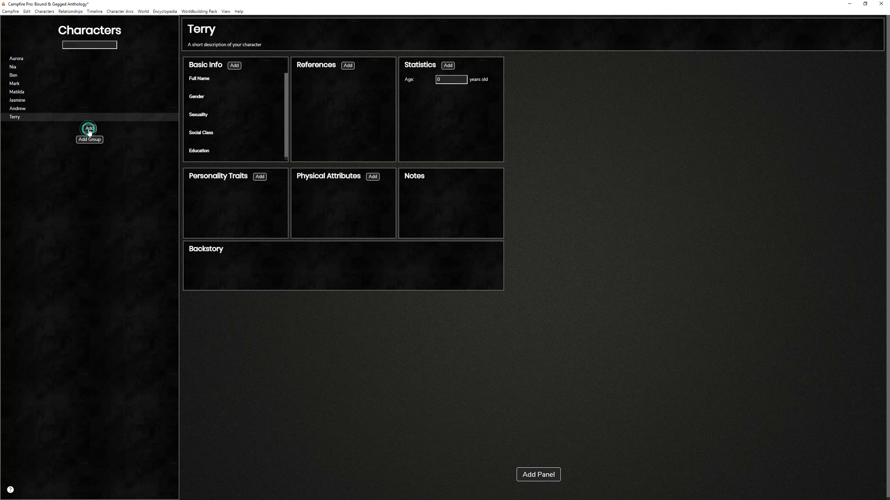
{"action": "left_click", "coordinate": [38, 125]}
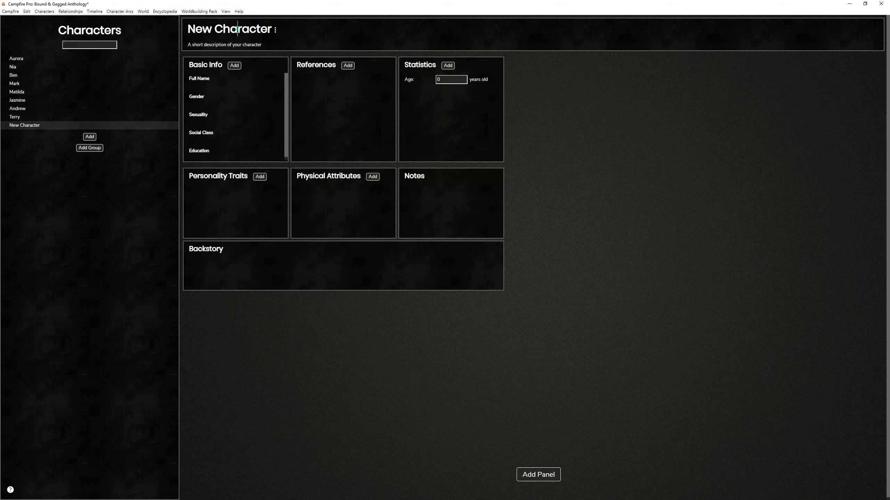
{"action": "triple_click", "coordinate": [237, 30]}
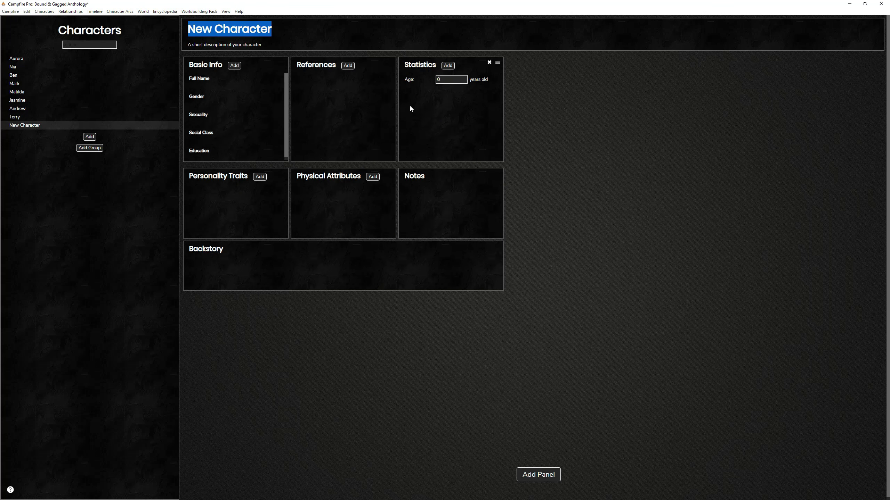
{"action": "type", "text": "Kathy"}
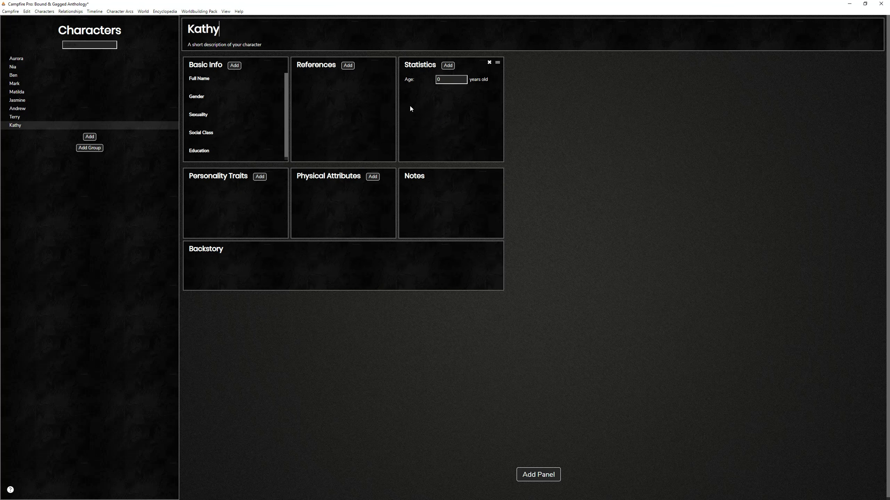
Step: Retype the end of the newest character's name so that it reads Kathy
{"action": "left_click", "coordinate": [56, 233]}
{"action": "left_click", "coordinate": [207, 30]}
{"action": "left_click", "coordinate": [208, 32]}
{"action": "key", "text": "Delete"}
{"action": "key", "text": "Delete"}
{"action": "key", "text": "BackSpace"}
{"action": "type", "text": "thy"}
{"action": "left_click", "coordinate": [131, 190]}
Step: Add a character group and name it Club Members
{"action": "left_click", "coordinate": [94, 148]}
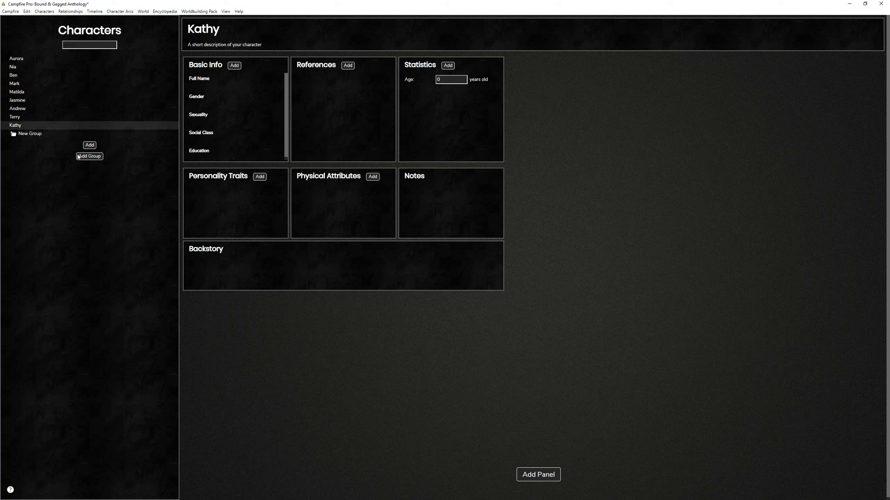
{"action": "left_click", "coordinate": [37, 134]}
{"action": "right_click", "coordinate": [38, 136]}
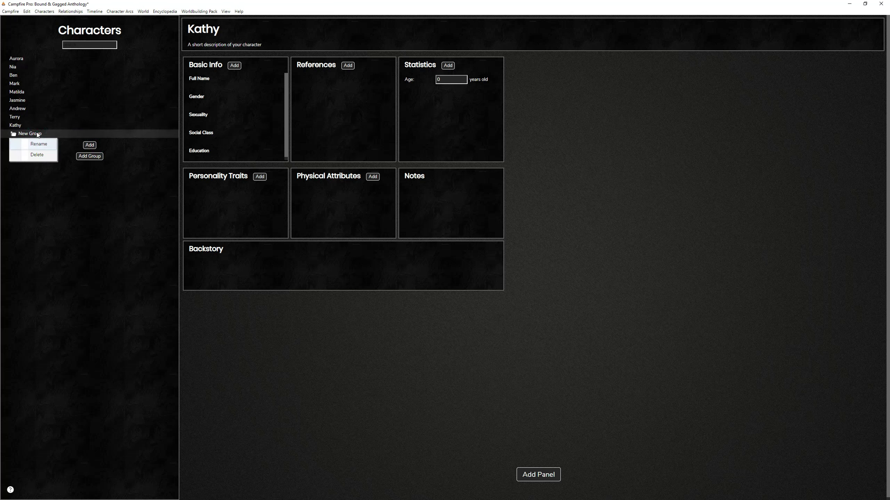
{"action": "left_click", "coordinate": [38, 147]}
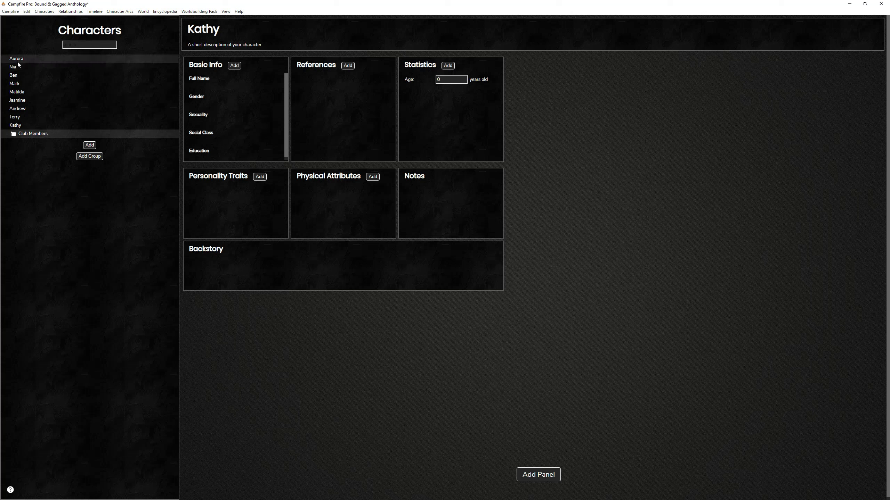
Step: Move Aurora and Nia into the Club Members group and back out to the start of the character list
{"action": "left_click_drag", "start_coordinate": [15, 59], "coordinate": [37, 136]}
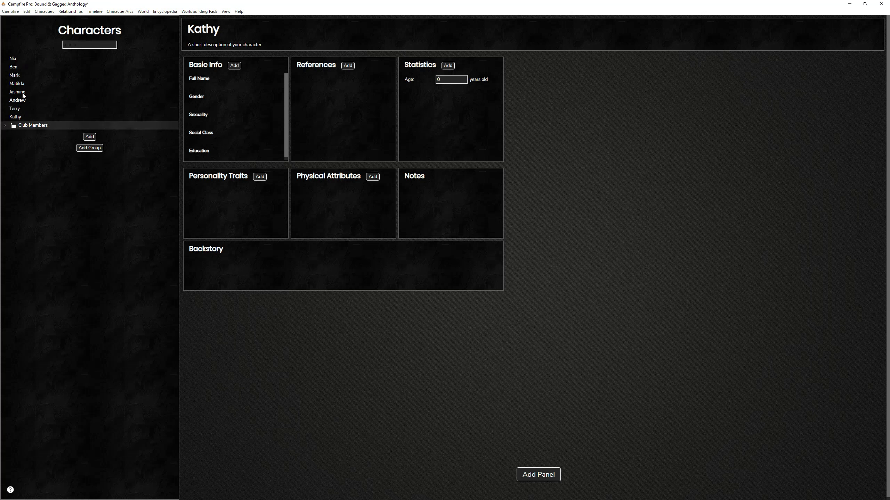
{"action": "left_click_drag", "start_coordinate": [12, 58], "coordinate": [34, 127]}
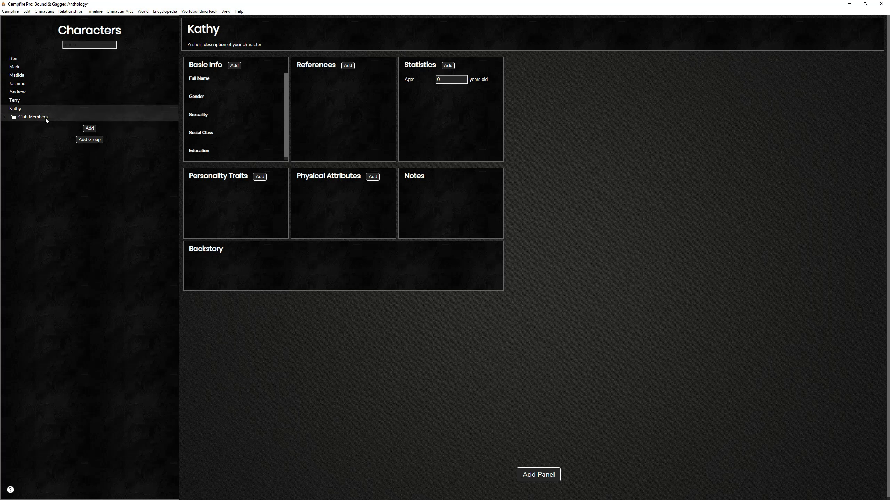
{"action": "left_click", "coordinate": [5, 117]}
{"action": "left_click_drag", "start_coordinate": [24, 129], "coordinate": [30, 58]}
{"action": "left_click_drag", "start_coordinate": [32, 129], "coordinate": [29, 58]}
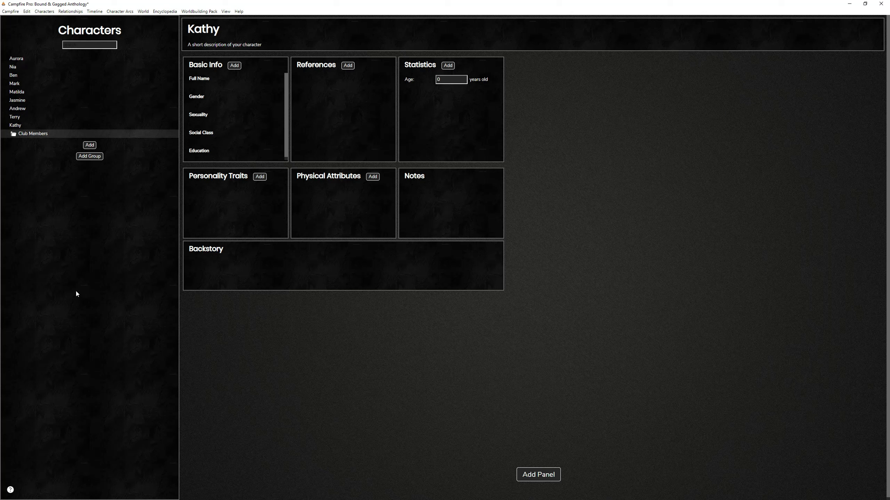
Step: Open Aurora's sheet and fill in the Basic Info: full name, gender Female, sexuality Bi, social class Working, education Bachalores Degree
{"action": "left_click", "coordinate": [25, 58]}
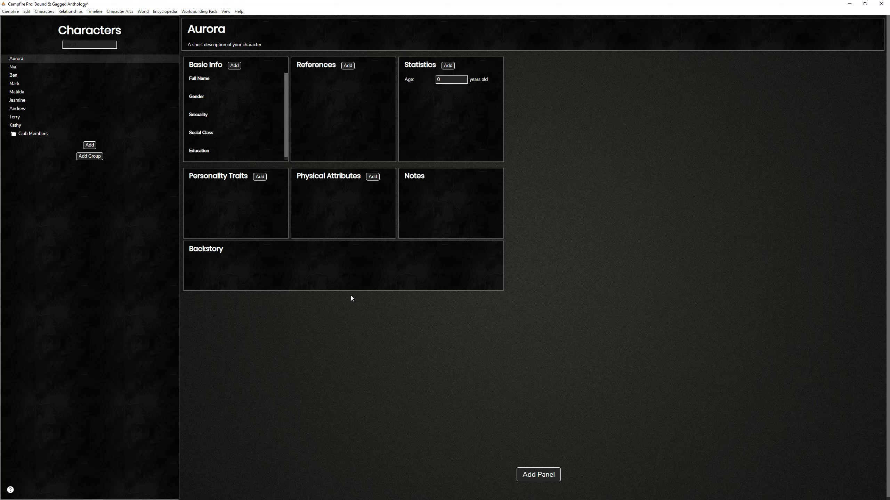
{"action": "left_click", "coordinate": [195, 83]}
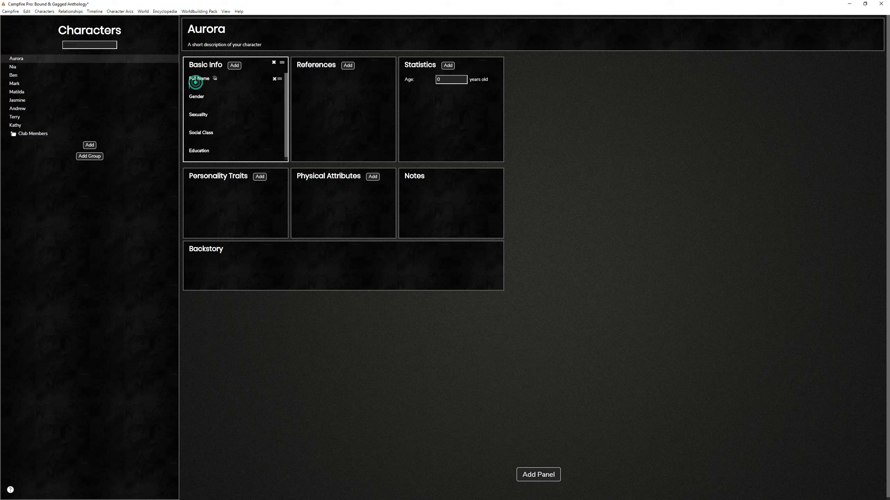
{"action": "left_click", "coordinate": [214, 121]}
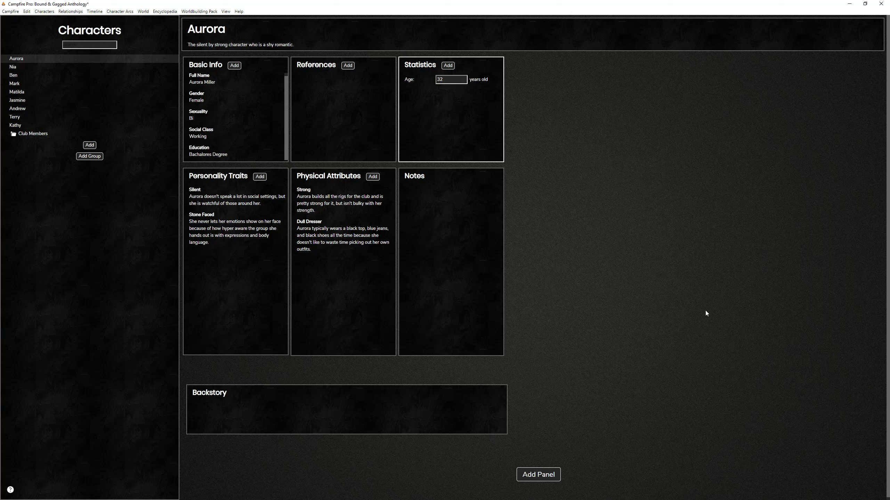
Step: Reposition the Backstory panel directly beneath the Personality Traits, Physical Attributes and Notes panels
{"action": "mouse_move", "coordinate": [500, 390]}
{"action": "left_mouse_down"}
{"action": "mouse_move", "coordinate": [494, 361]}
{"action": "mouse_move", "coordinate": [501, 401]}
{"action": "left_mouse_up"}
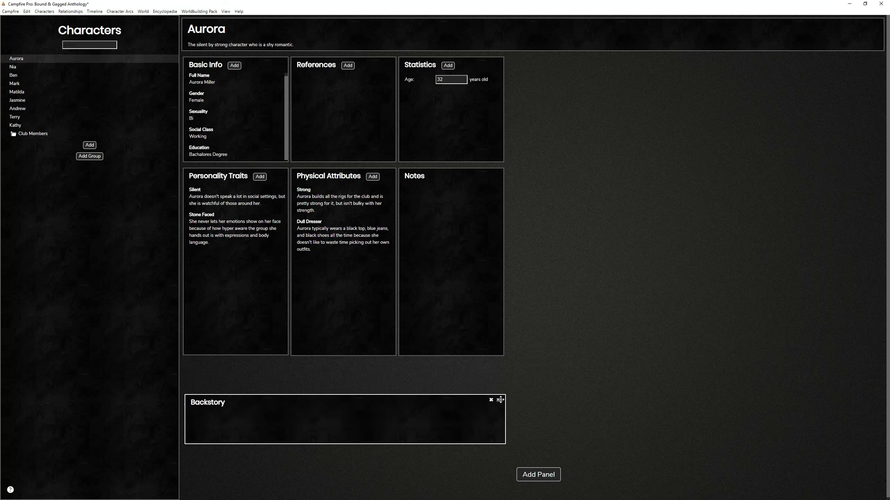
{"action": "mouse_move", "coordinate": [377, 356]}
{"action": "left_mouse_down"}
{"action": "mouse_move", "coordinate": [377, 385]}
{"action": "mouse_move", "coordinate": [378, 348]}
{"action": "left_mouse_up"}
{"action": "left_click_drag", "start_coordinate": [378, 379], "coordinate": [377, 356]}
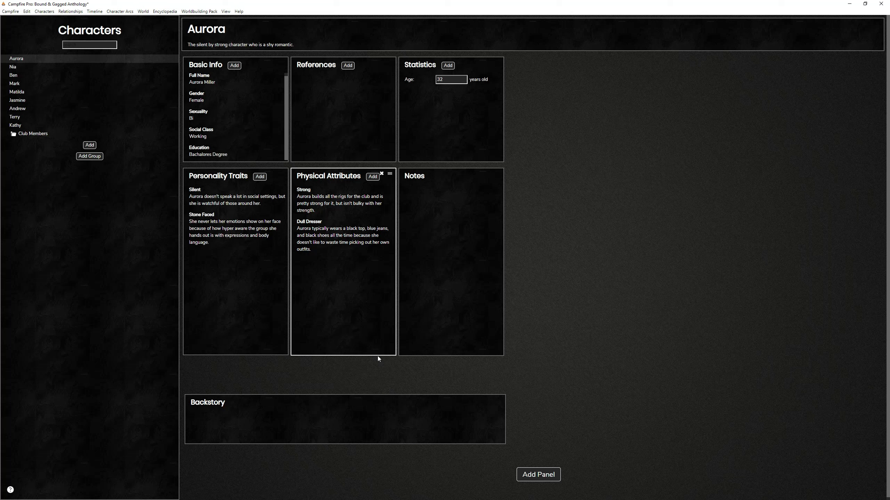
{"action": "left_click_drag", "start_coordinate": [497, 400], "coordinate": [498, 365]}
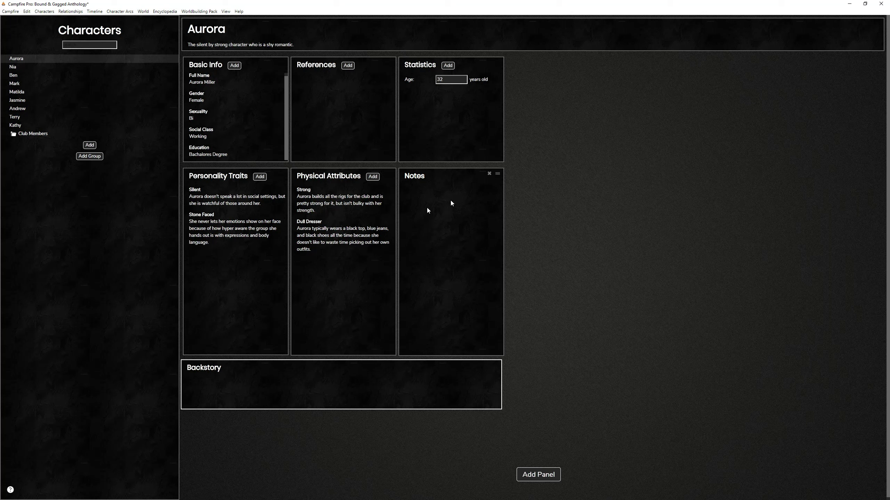
Step: Add two entries labelled Weight and Income to Aurora's Statistics panel
{"action": "left_click", "coordinate": [448, 66]}
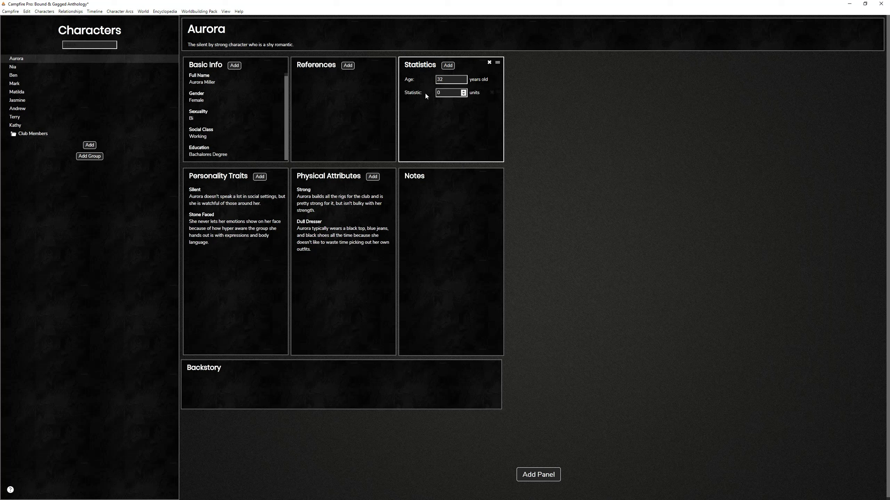
{"action": "left_click", "coordinate": [414, 92]}
{"action": "double_click", "coordinate": [414, 93]}
{"action": "left_click", "coordinate": [448, 66]}
{"action": "left_click", "coordinate": [413, 106]}
{"action": "double_click", "coordinate": [413, 106]}
{"action": "type", "text": "Income:"}
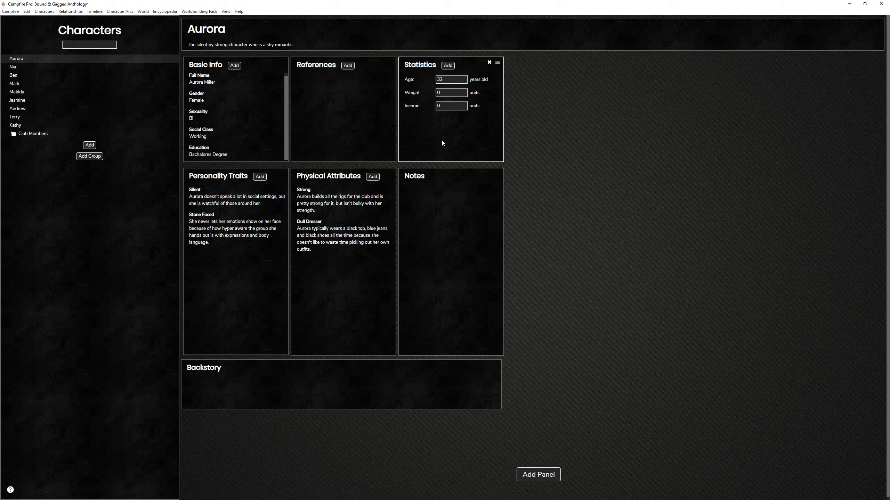
Step: Add another entry labelled Hieght to Aurora's Statistics panel
{"action": "left_click", "coordinate": [444, 67]}
{"action": "left_click", "coordinate": [412, 120]}
{"action": "double_click", "coordinate": [413, 120]}
{"action": "type", "text": "Hieght"}
Step: Add an image panel over Aurora's References panel, fill it with a picture from the Art folder, and enlarge the picture
{"action": "left_click", "coordinate": [549, 479]}
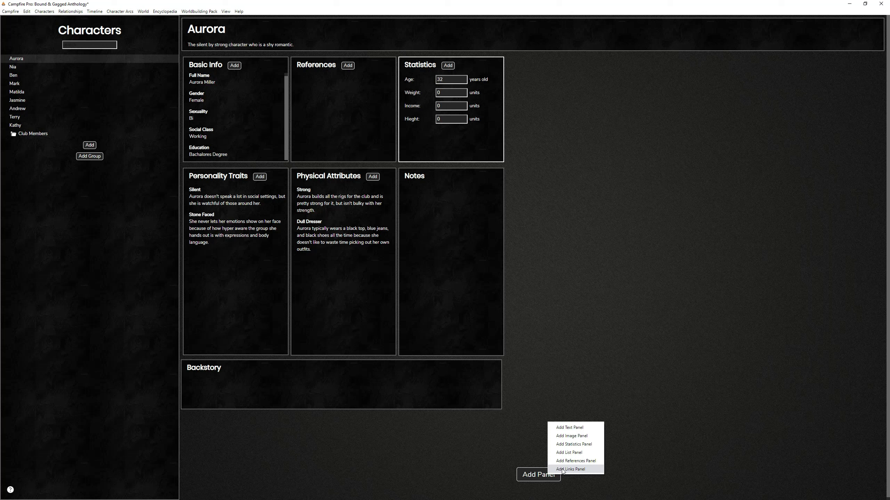
{"action": "left_click", "coordinate": [566, 437]}
{"action": "left_click", "coordinate": [287, 155]}
{"action": "right_click", "coordinate": [287, 155]}
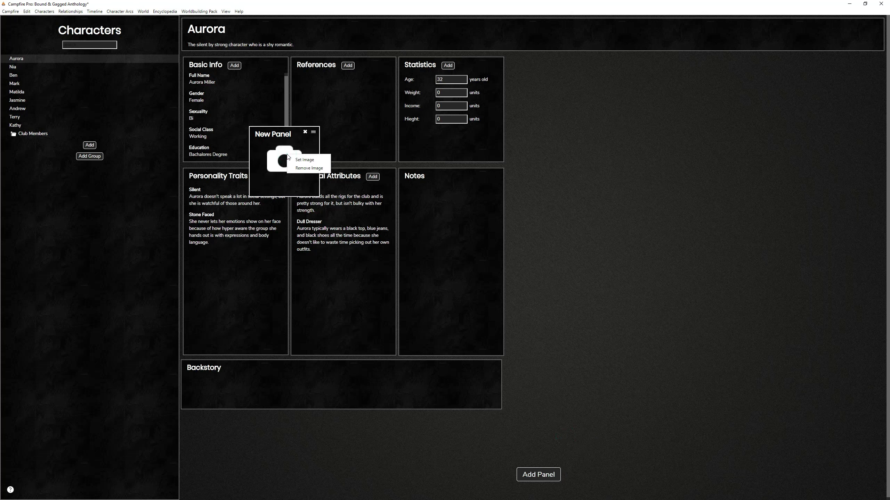
{"action": "left_click", "coordinate": [321, 162]}
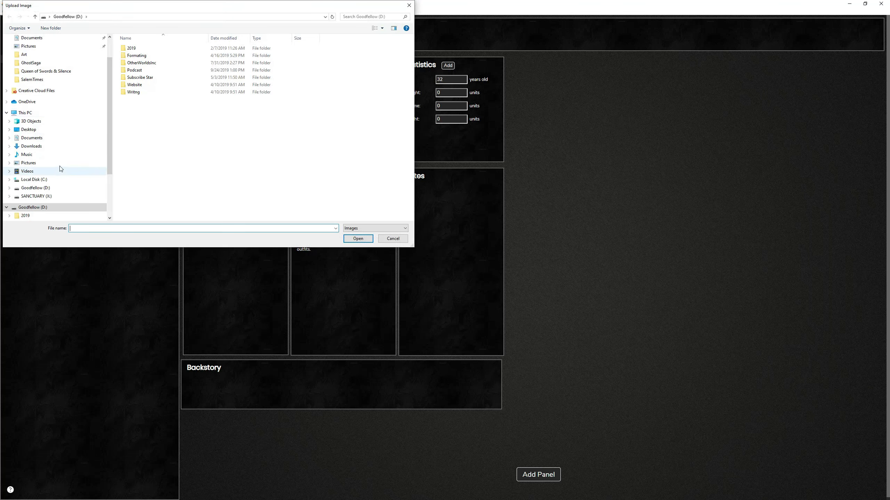
{"action": "left_click", "coordinate": [51, 57]}
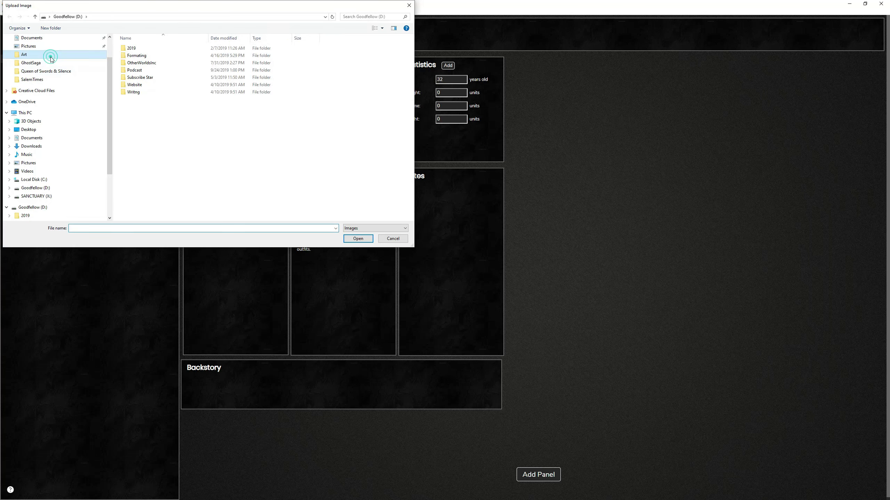
{"action": "double_click", "coordinate": [283, 134]}
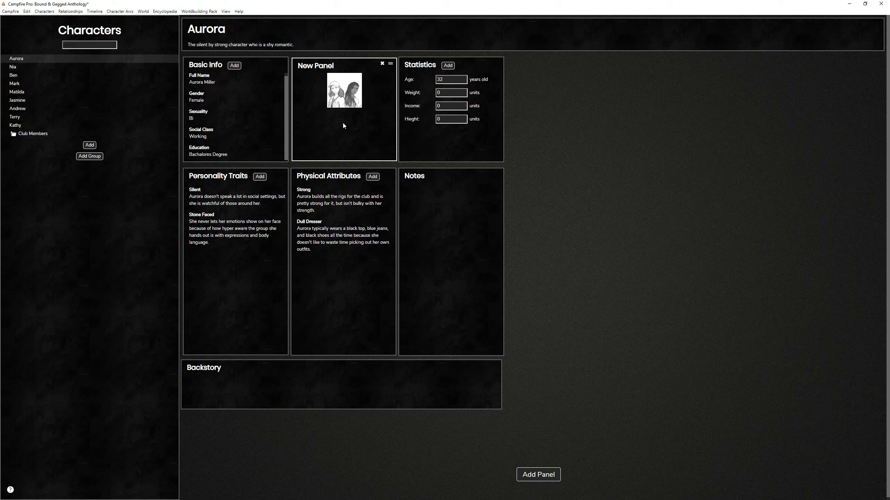
{"action": "left_click_drag", "start_coordinate": [361, 113], "coordinate": [393, 155]}
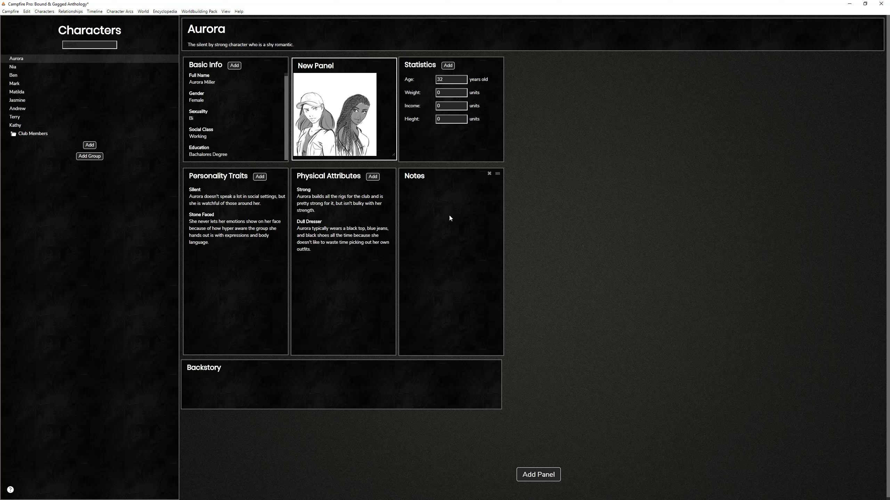
Step: Add a list panel to Aurora's sheet, place it beside the Statistics panel, and enlarge it to about the same height
{"action": "left_click", "coordinate": [530, 478]}
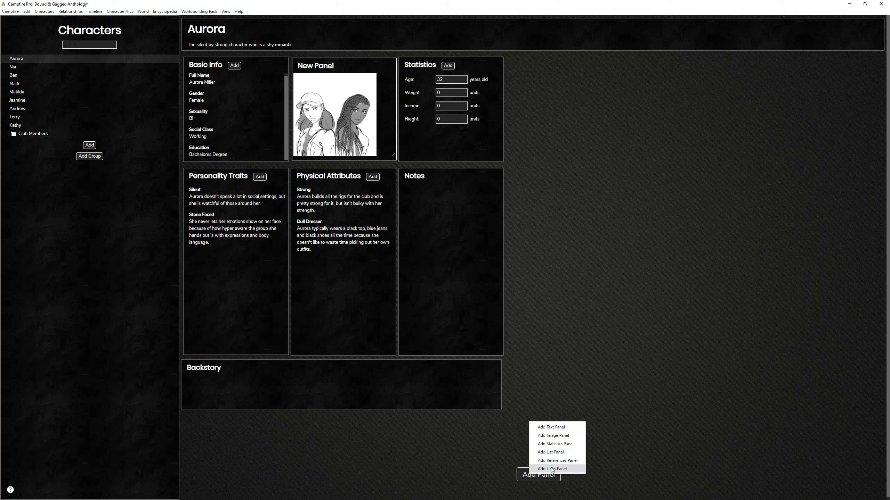
{"action": "left_click", "coordinate": [566, 453]}
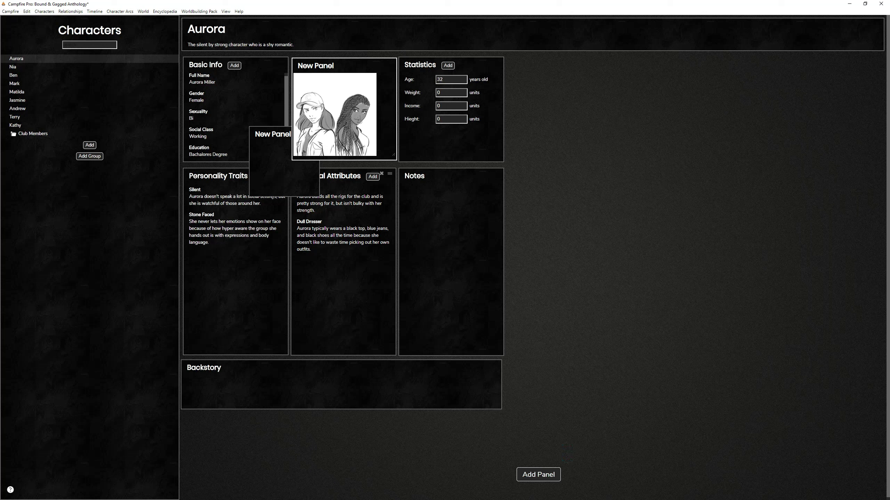
{"action": "double_click", "coordinate": [262, 148]}
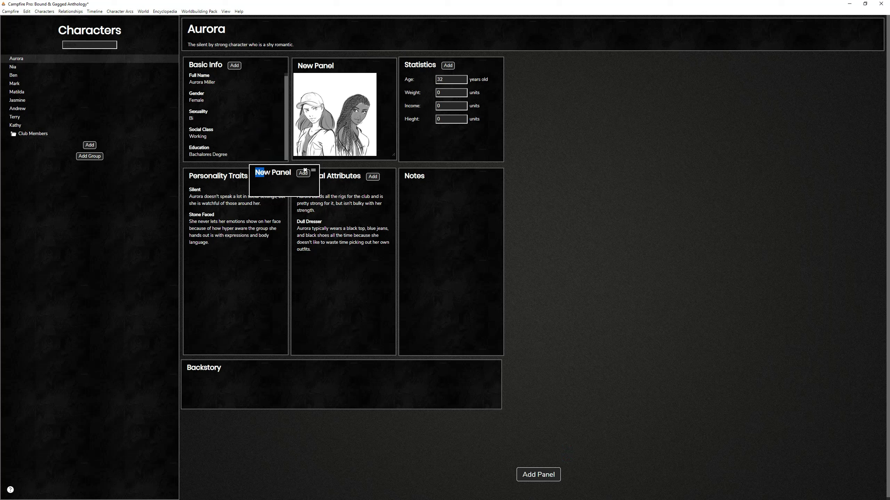
{"action": "left_click_drag", "start_coordinate": [313, 171], "coordinate": [636, 162]}
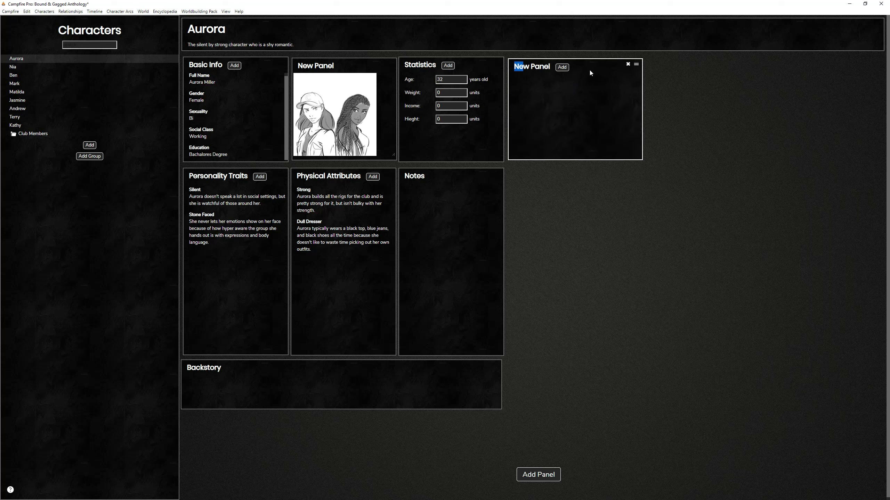
{"action": "left_click", "coordinate": [700, 184]}
Step: Open the relationships section and create the first relationship web
{"action": "left_click", "coordinate": [70, 11]}
{"action": "left_click", "coordinate": [69, 20]}
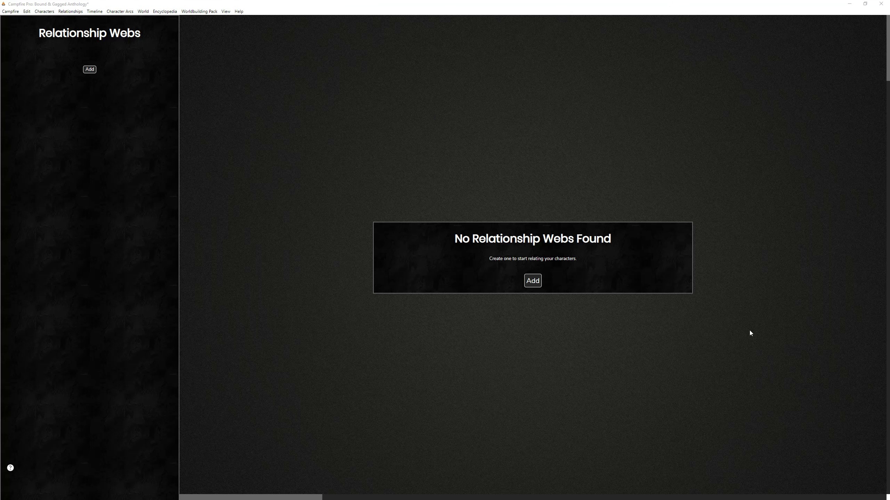
{"action": "left_click", "coordinate": [532, 281]}
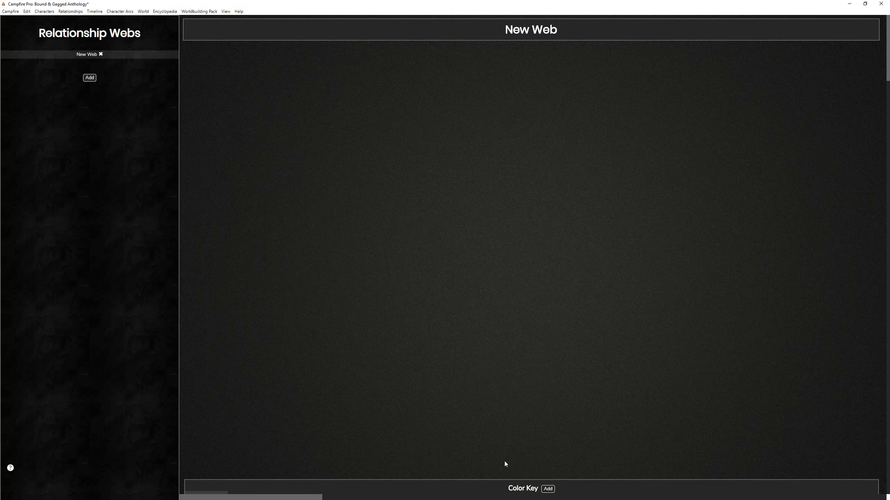
Step: Add a second relationship to the web's Color Key and colour it light magenta (Red 255, Green 128, Blue 255)
{"action": "mouse_move", "coordinate": [427, 487]}
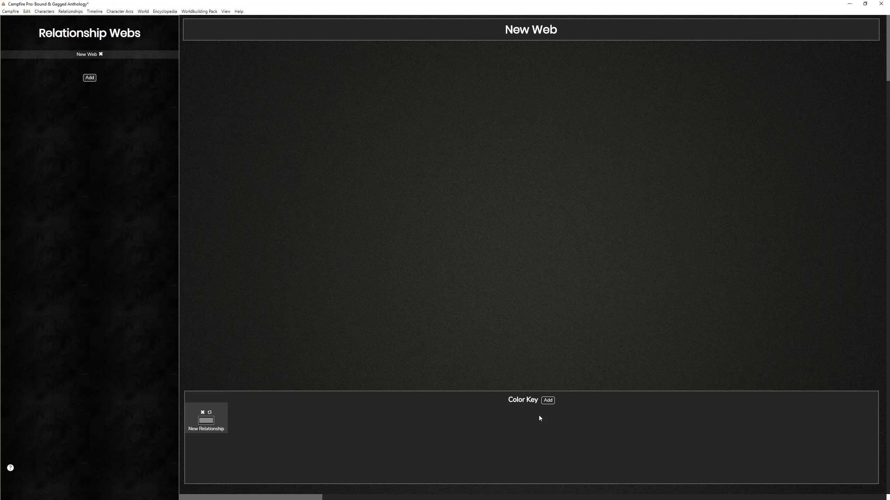
{"action": "left_click", "coordinate": [548, 400]}
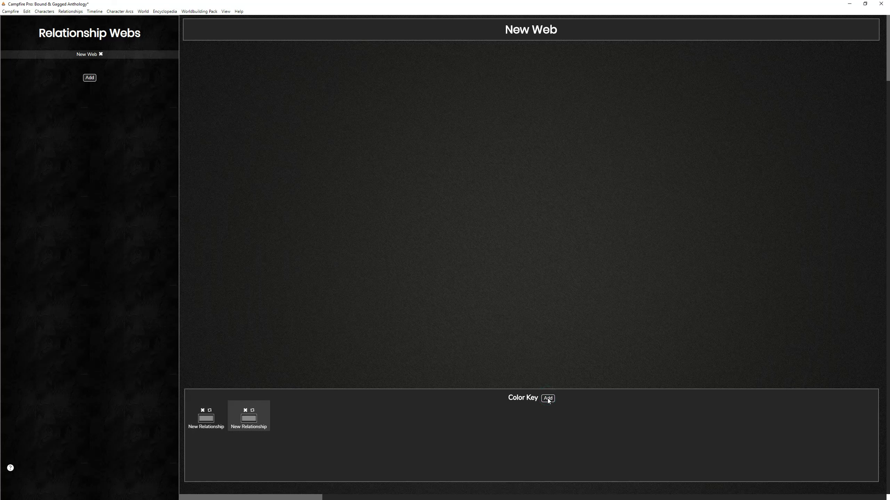
{"action": "left_click", "coordinate": [246, 419]}
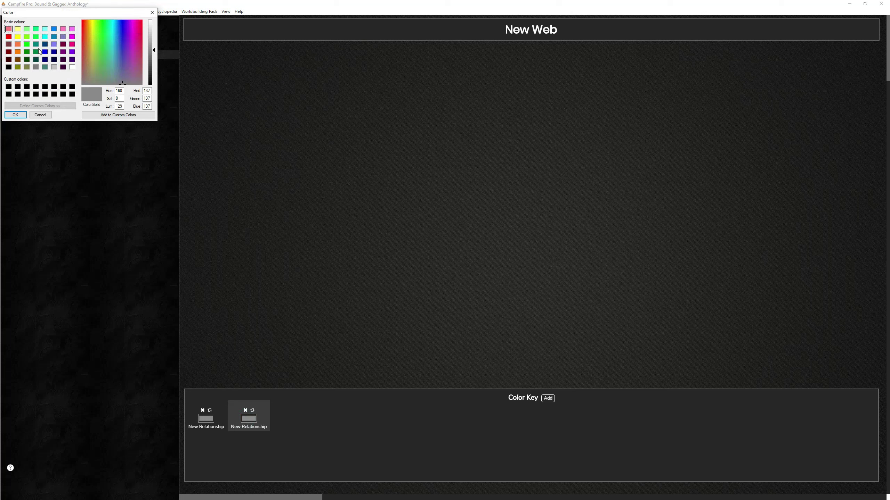
{"action": "left_click", "coordinate": [72, 30]}
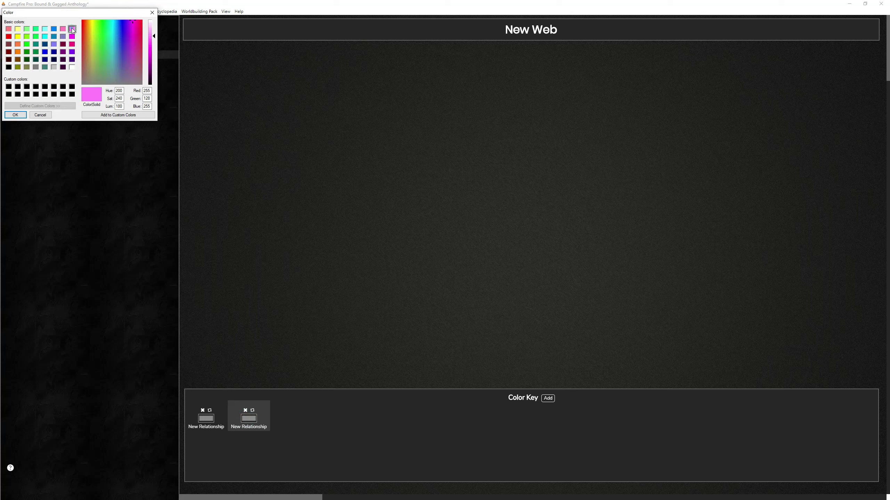
{"action": "left_click", "coordinate": [15, 115]}
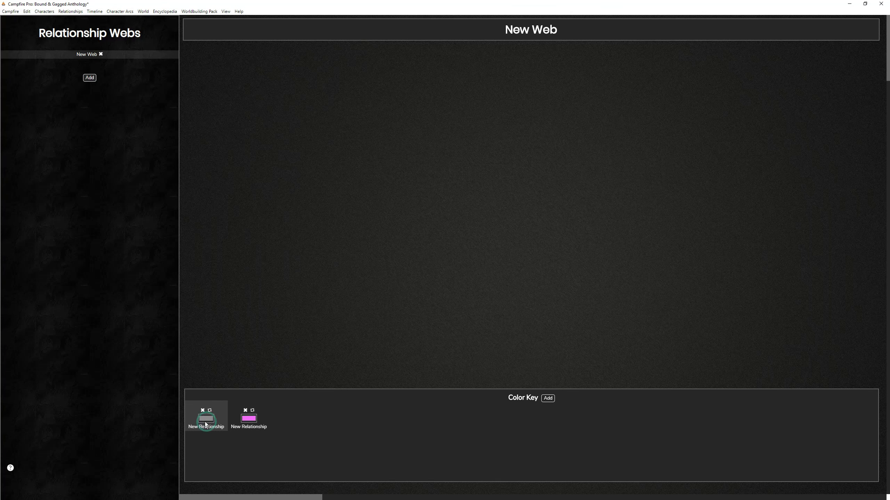
Step: Change the colour of the first relationship in the Color Key to dark red
{"action": "left_click", "coordinate": [205, 420]}
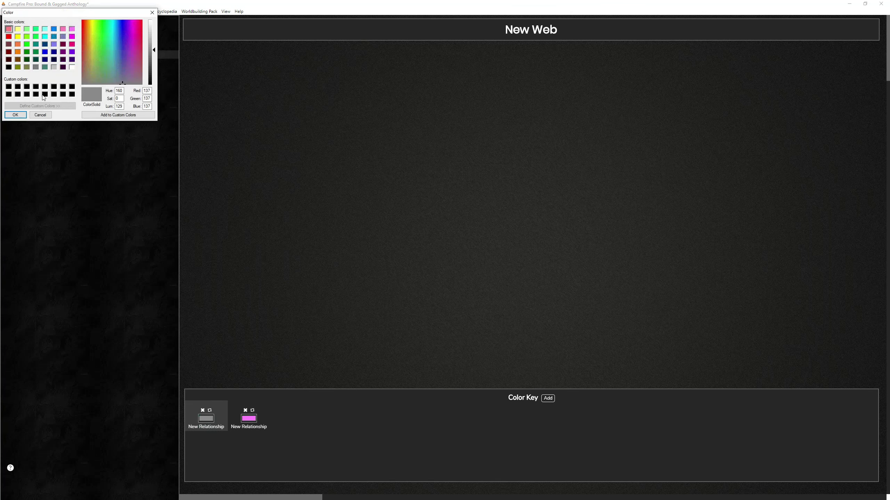
{"action": "left_click", "coordinate": [8, 52]}
{"action": "left_click", "coordinate": [207, 428]}
{"action": "left_click", "coordinate": [207, 429]}
{"action": "left_click", "coordinate": [15, 115]}
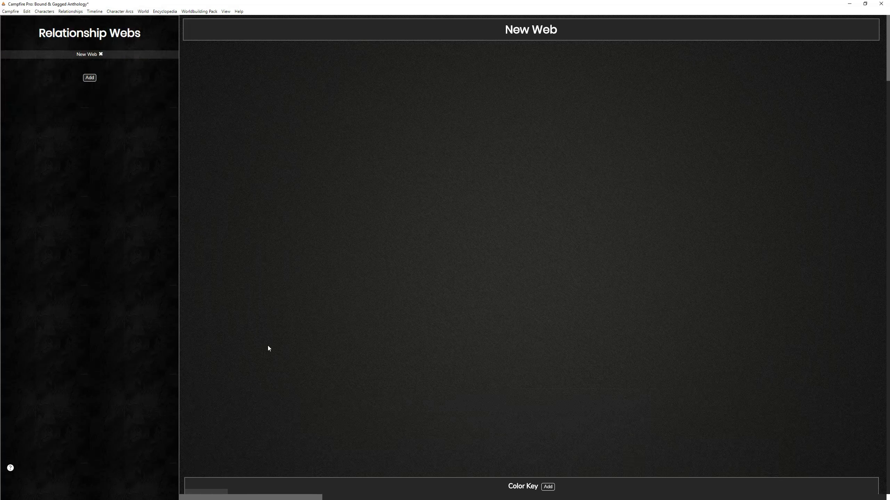
Step: Rename the dark red relationship in the Color Key to Lust
{"action": "left_click", "coordinate": [201, 428]}
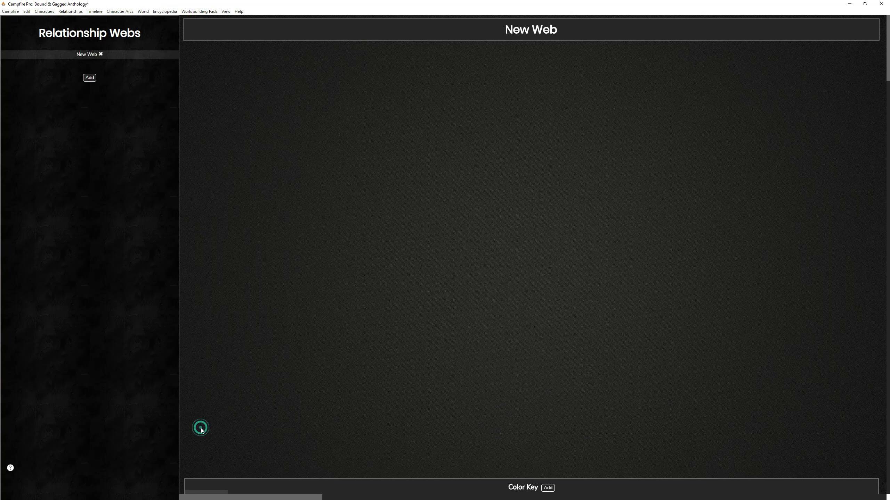
{"action": "triple_click", "coordinate": [208, 427]}
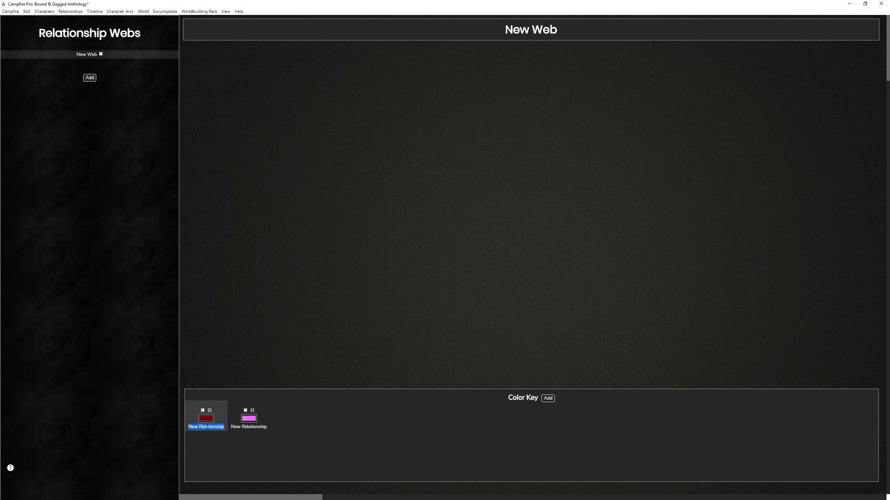
{"action": "type", "text": "Lust"}
{"action": "key", "text": "Return"}
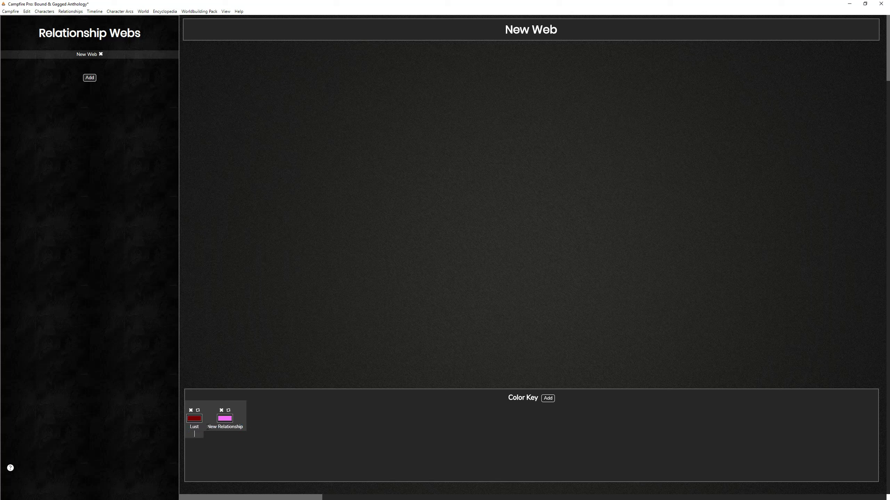
{"action": "left_click", "coordinate": [330, 430]}
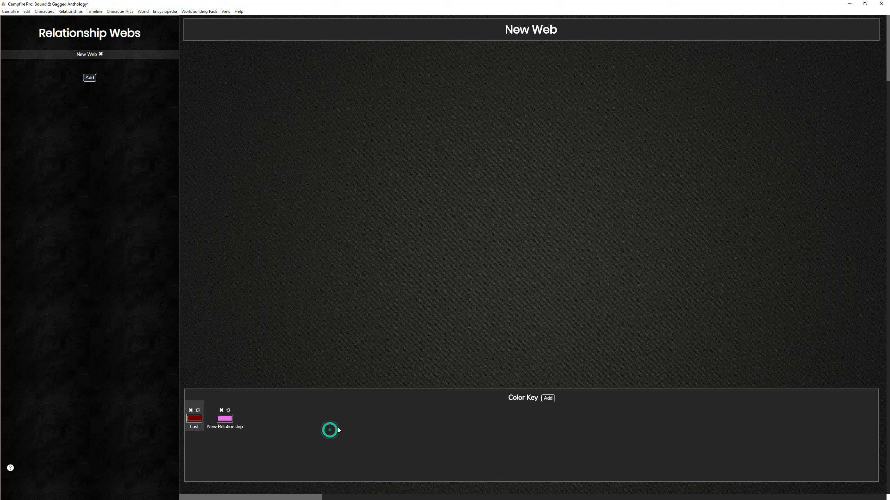
Step: Add a third relationship to the Color Key and name it Drama
{"action": "left_click", "coordinate": [545, 401]}
{"action": "left_click", "coordinate": [270, 427]}
{"action": "type", "text": "Drama"}
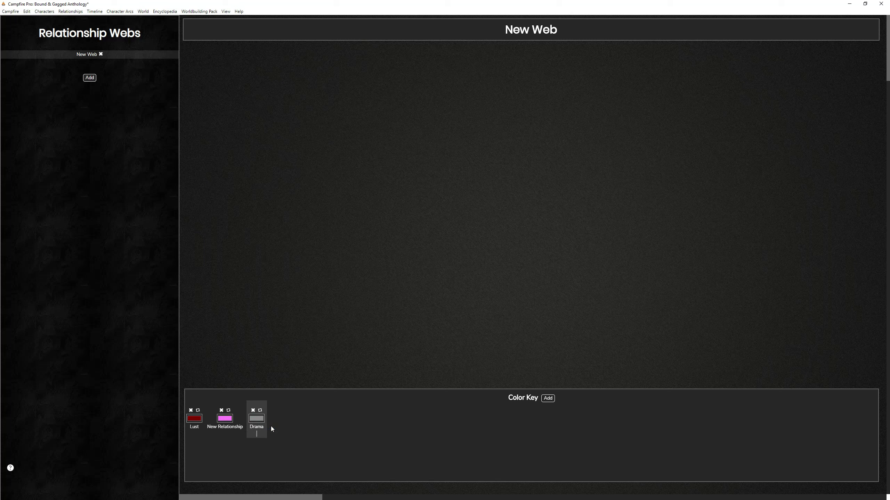
{"action": "left_click", "coordinate": [294, 423]}
{"action": "left_click", "coordinate": [416, 447]}
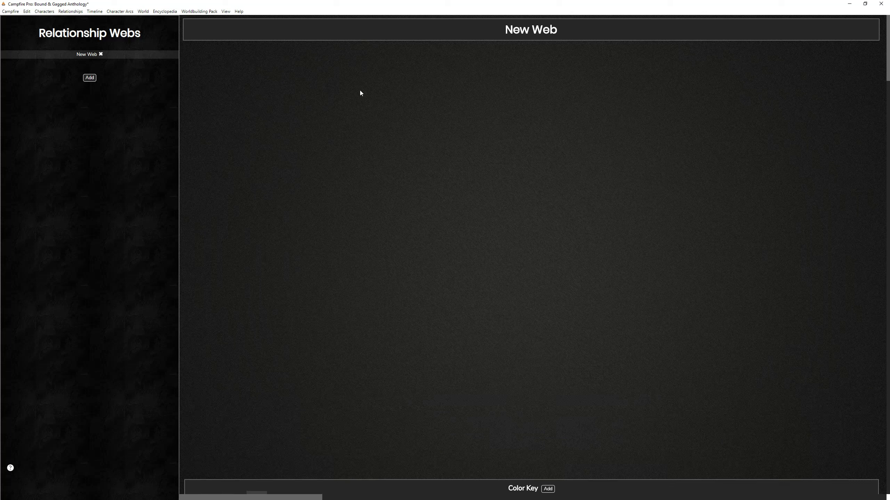
Step: Add a second relationship web and rename the first one Bound & Gagged Club
{"action": "left_click", "coordinate": [90, 78]}
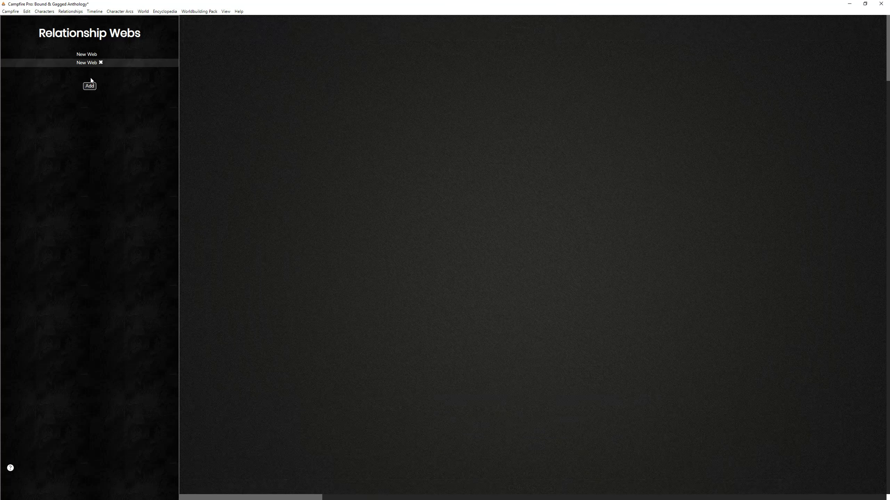
{"action": "left_click", "coordinate": [89, 55]}
{"action": "left_click", "coordinate": [89, 53]}
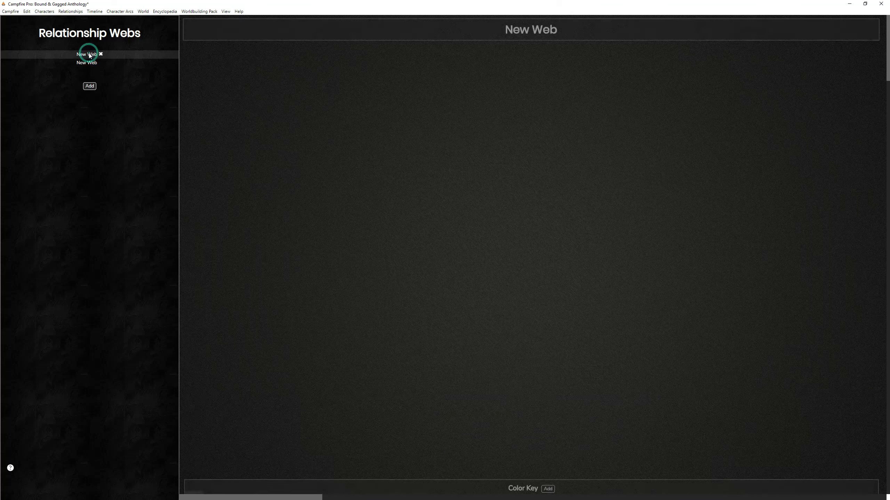
{"action": "triple_click", "coordinate": [524, 26]}
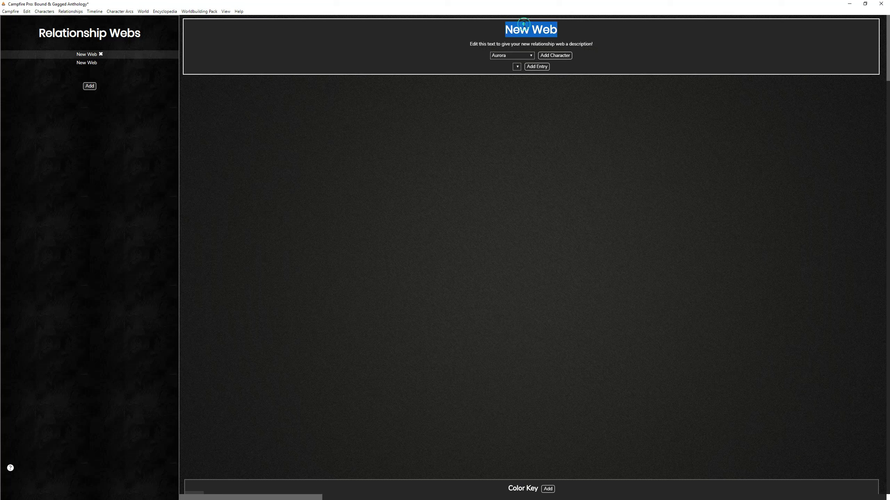
{"action": "type", "text": "Bound"}
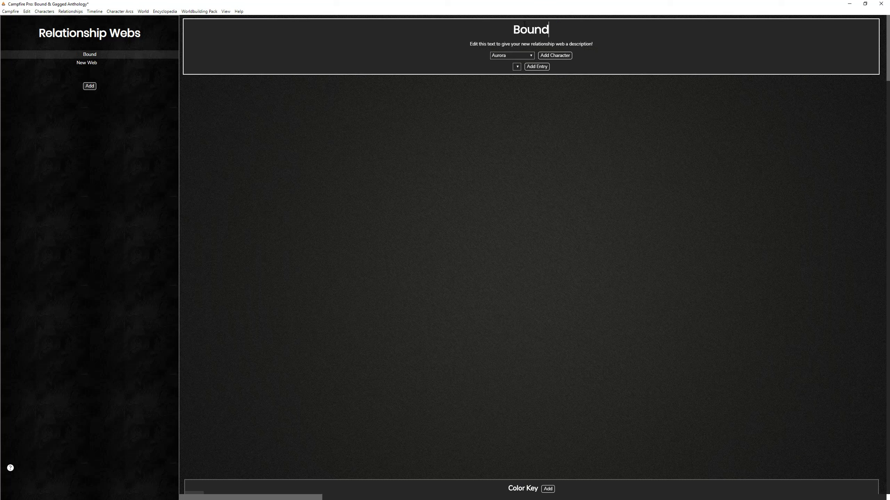
{"action": "type", "text": " & Gagg"}
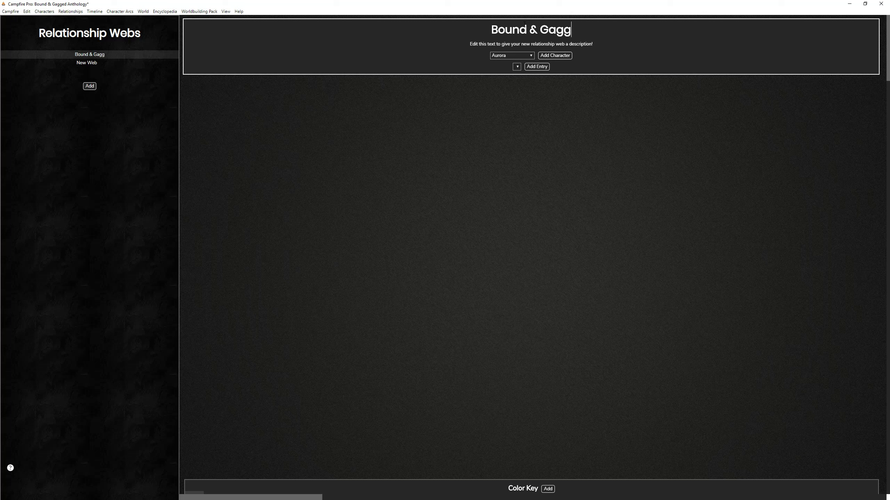
{"action": "type", "text": "ed Club"}
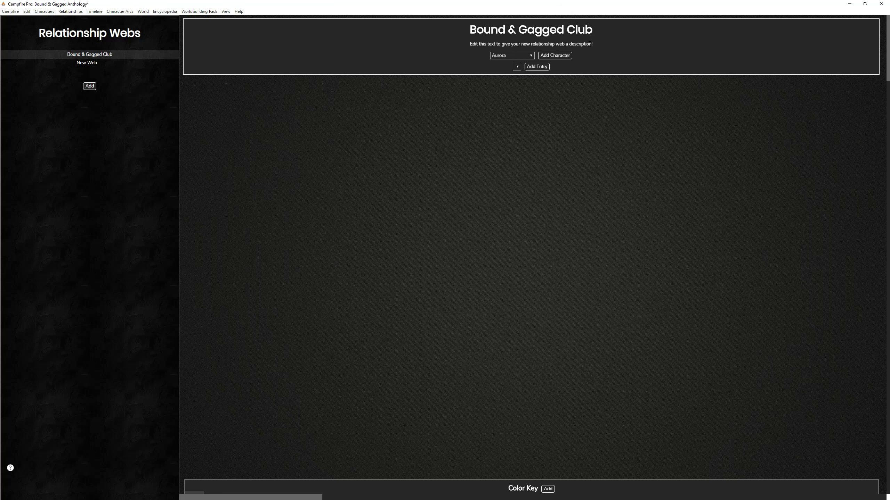
Step: Add the character Aurora to the Bound & Gagged Club web and place her node in the upper-left area of the canvas
{"action": "left_click", "coordinate": [528, 55]}
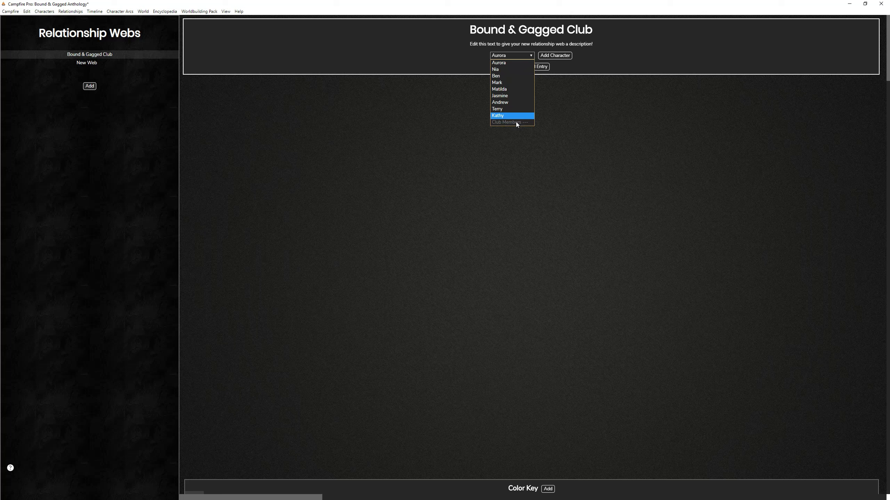
{"action": "left_click", "coordinate": [514, 67]}
{"action": "mouse_move", "coordinate": [522, 50]}
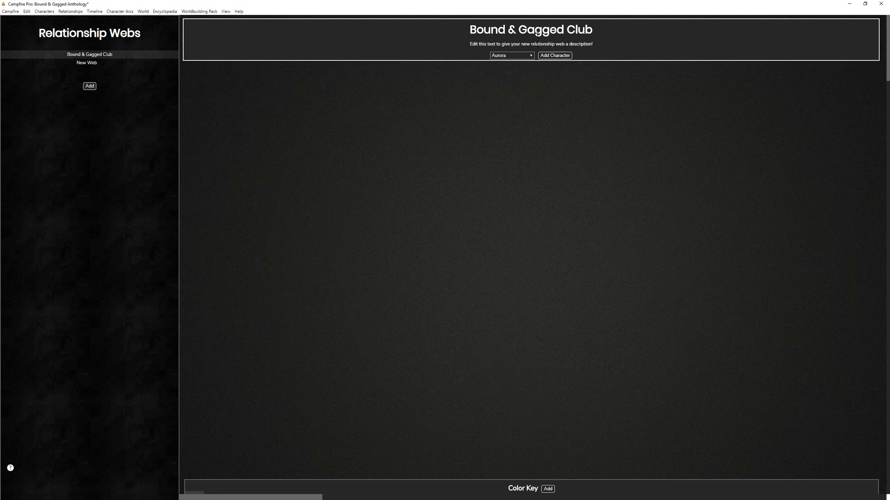
{"action": "left_click", "coordinate": [549, 56]}
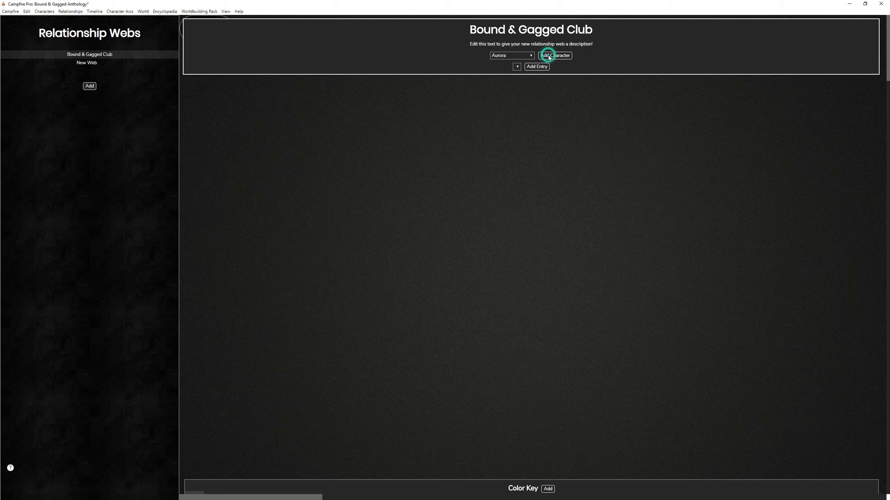
{"action": "left_click_drag", "start_coordinate": [372, 141], "coordinate": [288, 148]}
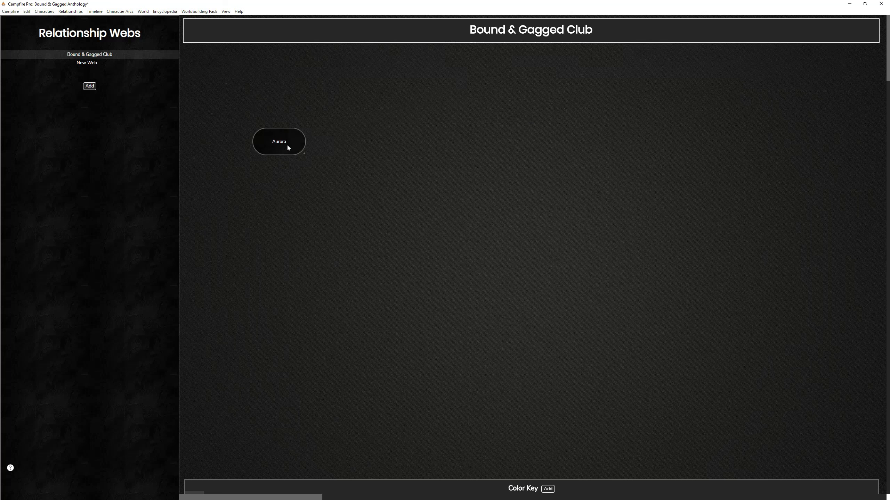
Step: Add the character Ben to the web beside Aurora and connect the two nodes with the Lust relationship
{"action": "left_click", "coordinate": [529, 56]}
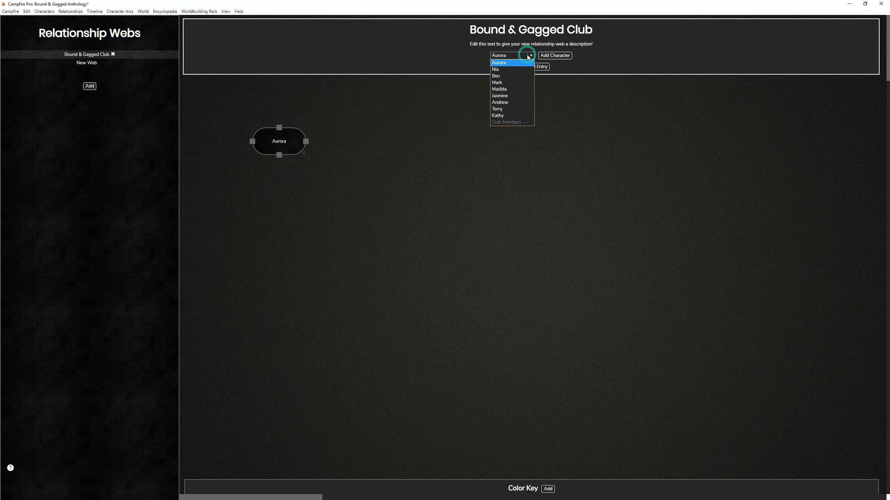
{"action": "left_click", "coordinate": [518, 75]}
{"action": "left_click", "coordinate": [553, 55]}
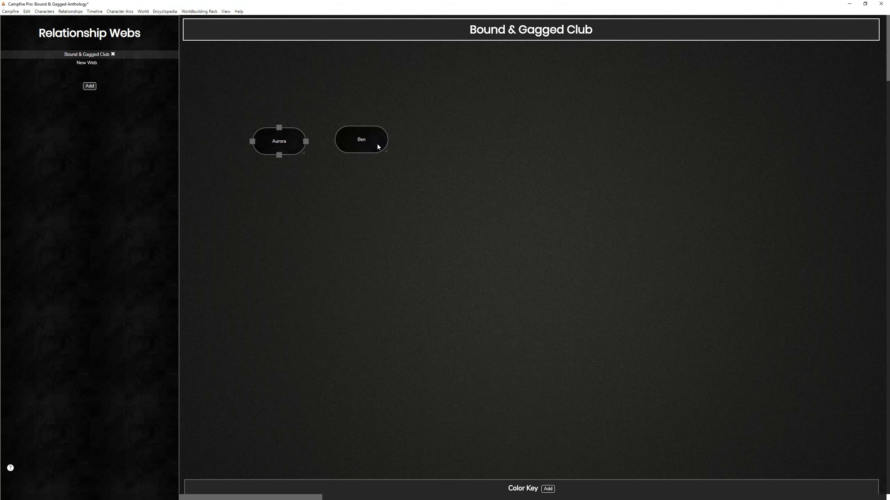
{"action": "left_click", "coordinate": [384, 143]}
{"action": "left_click_drag", "start_coordinate": [306, 141], "coordinate": [350, 141]}
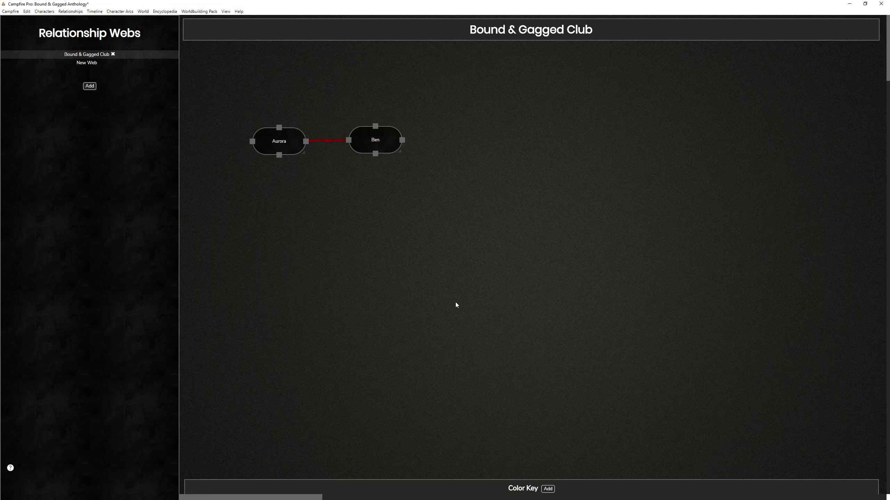
Step: Add a fourth relationship to the Color Key, name it Co-Workers and set its color to green
{"action": "mouse_move", "coordinate": [562, 490]}
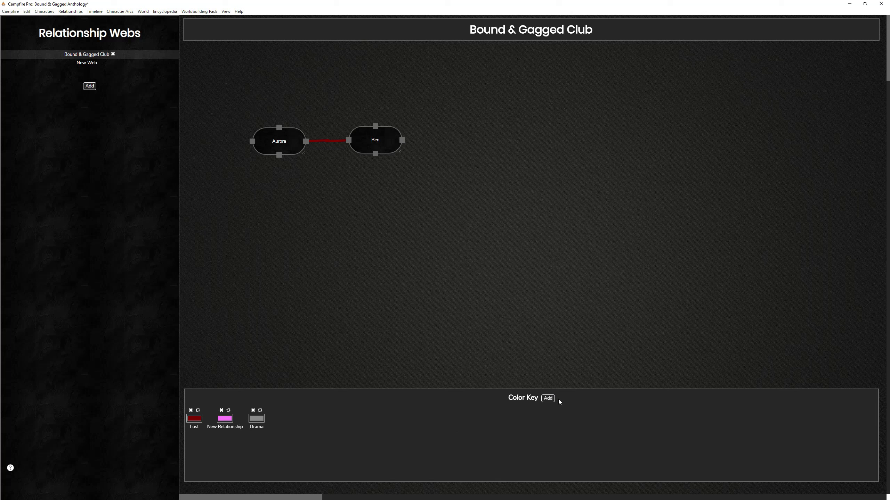
{"action": "left_click", "coordinate": [548, 398]}
{"action": "left_click", "coordinate": [299, 430]}
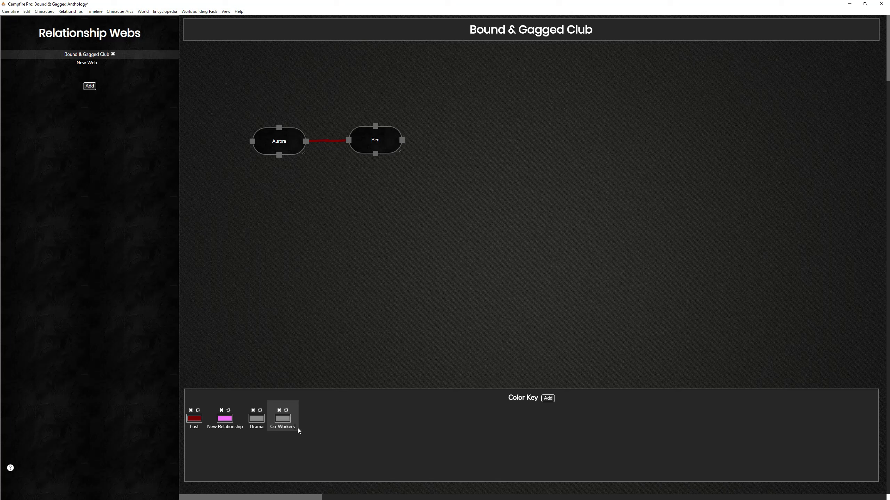
{"action": "left_click", "coordinate": [283, 418]}
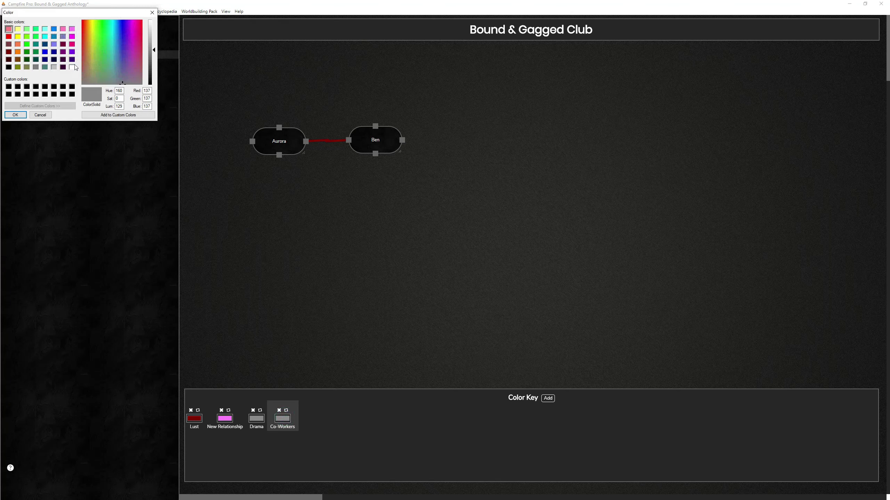
{"action": "left_click", "coordinate": [36, 52]}
{"action": "left_click", "coordinate": [15, 115]}
Step: Replace the Lust link between Aurora and Ben with a Co-Workers link and move Ben above and to the right of Aurora
{"action": "left_click", "coordinate": [328, 142]}
{"action": "left_click", "coordinate": [280, 423]}
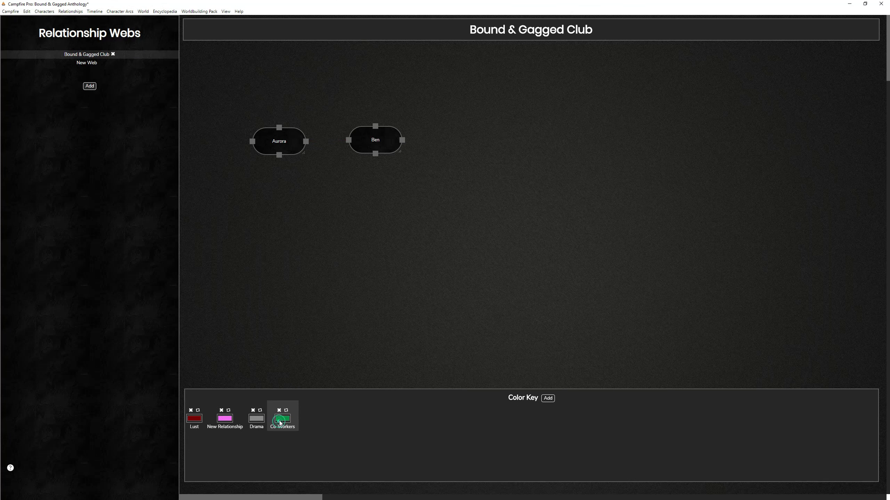
{"action": "left_click", "coordinate": [306, 143]}
{"action": "left_click", "coordinate": [16, 115]}
{"action": "left_click_drag", "start_coordinate": [305, 141], "coordinate": [384, 81]}
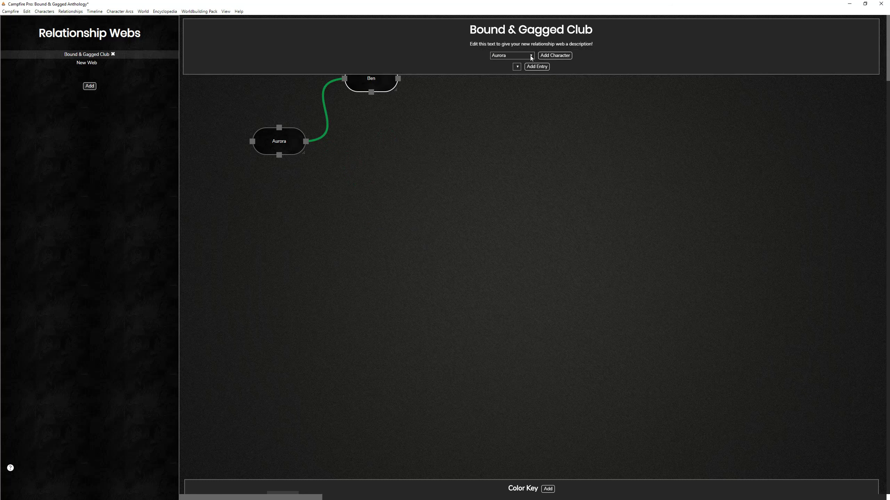
Step: Add the character Mark to the web and place the node below and to the right of Aurora
{"action": "left_click", "coordinate": [530, 56]}
{"action": "left_click", "coordinate": [519, 82]}
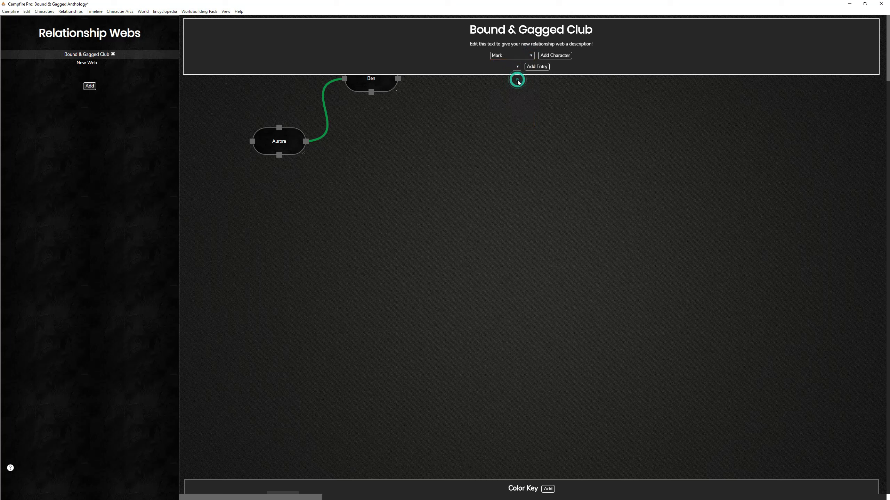
{"action": "left_click", "coordinate": [563, 55]}
{"action": "left_click", "coordinate": [362, 195]}
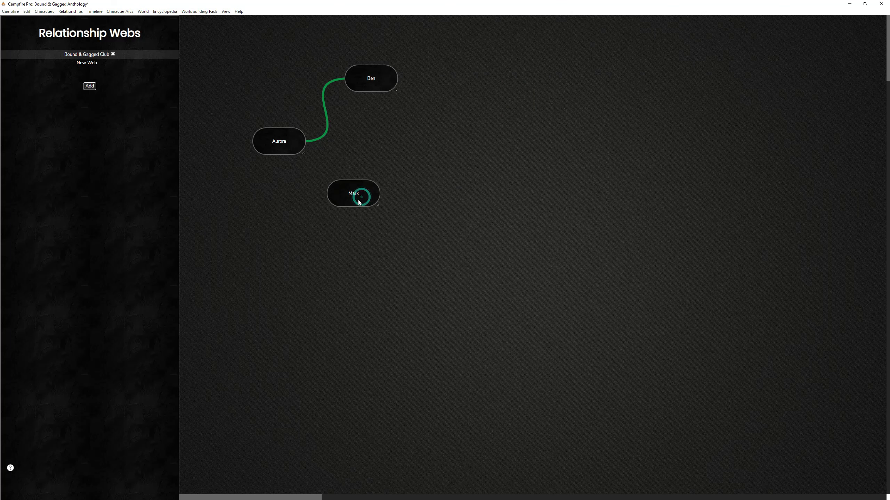
Step: Connect Aurora to Mark with the grey Drama relationship
{"action": "mouse_move", "coordinate": [259, 458]}
{"action": "left_click", "coordinate": [256, 418]}
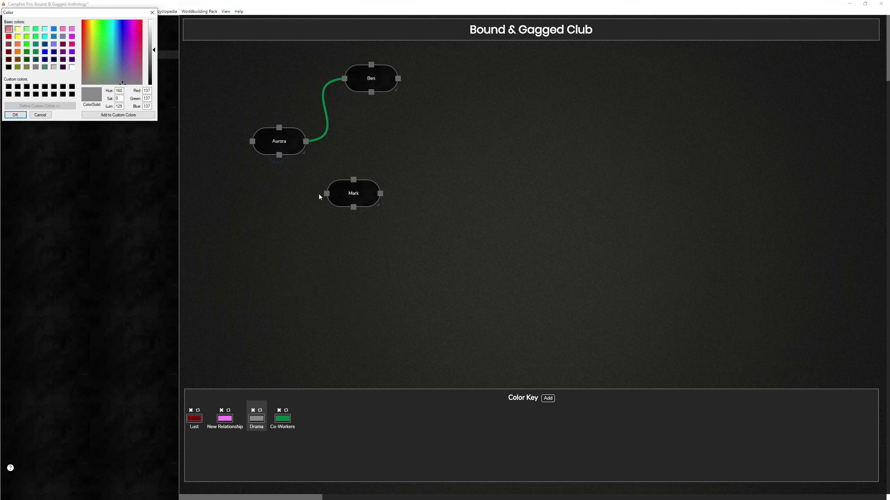
{"action": "left_click", "coordinate": [15, 114]}
{"action": "left_click_drag", "start_coordinate": [279, 155], "coordinate": [327, 194]}
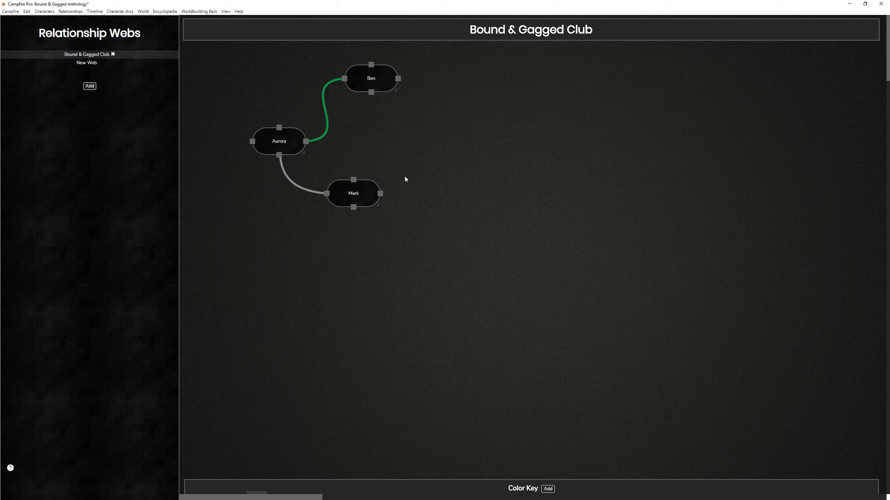
Step: Connect Mark to Ben with the dark red Lust relationship
{"action": "mouse_move", "coordinate": [265, 490]}
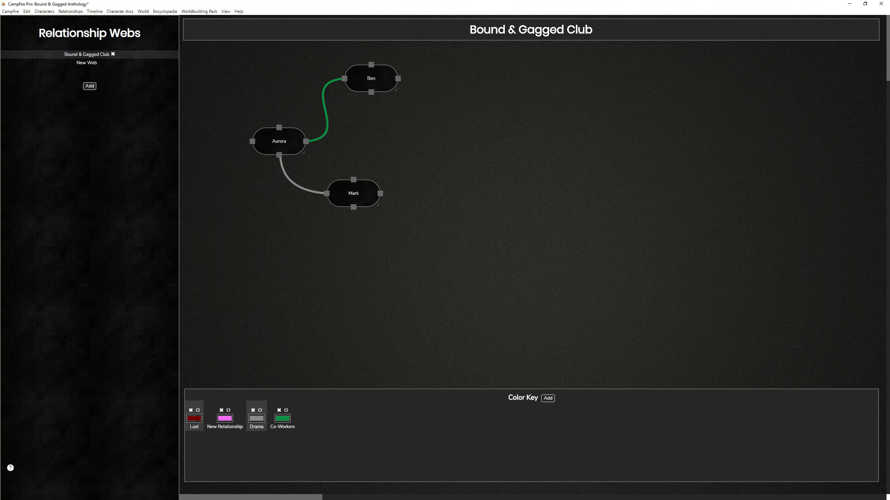
{"action": "left_click", "coordinate": [190, 419]}
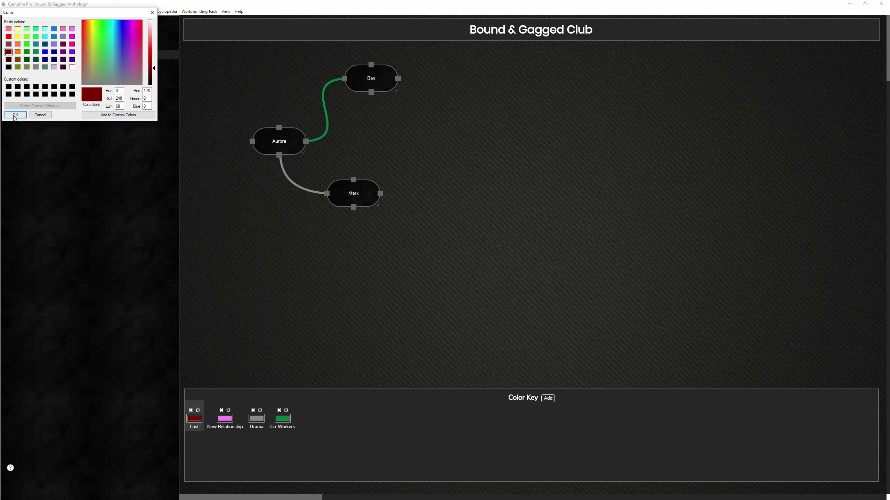
{"action": "left_click", "coordinate": [14, 116]}
{"action": "left_click_drag", "start_coordinate": [353, 179], "coordinate": [371, 92]}
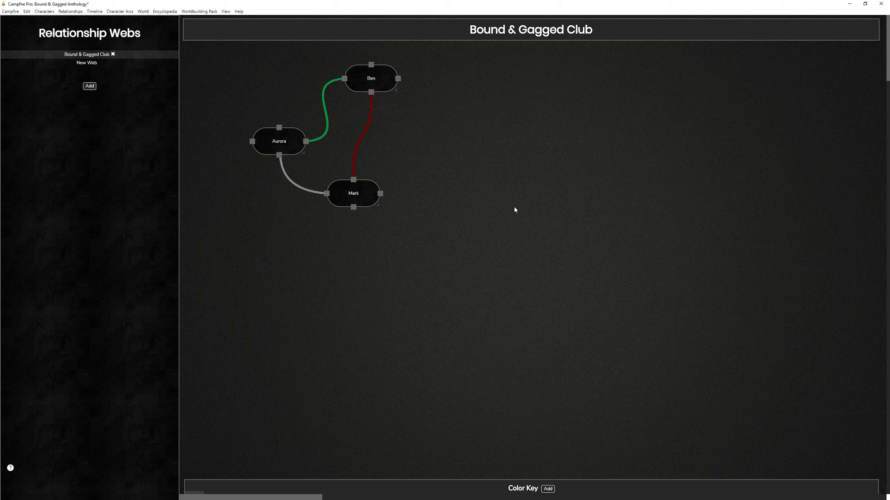
Step: Add a Family Tree web and display its preset Color Key
{"action": "mouse_move", "coordinate": [438, 35]}
{"action": "left_click", "coordinate": [71, 13]}
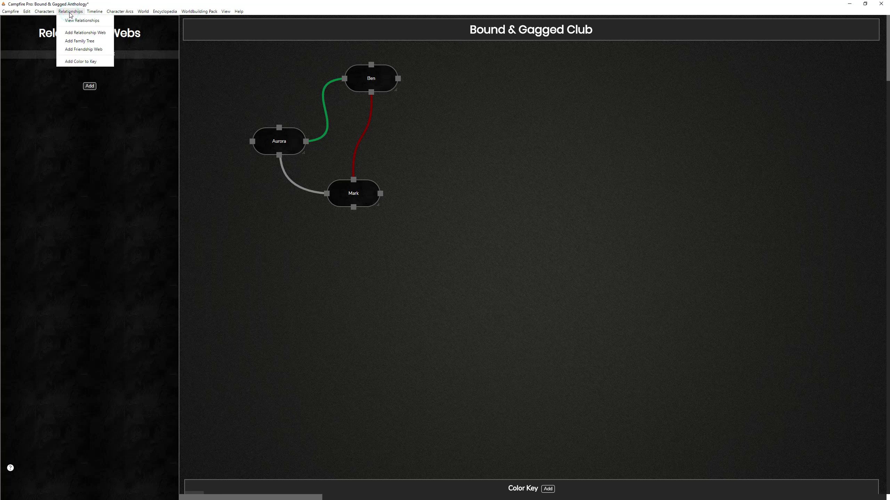
{"action": "left_click", "coordinate": [75, 41]}
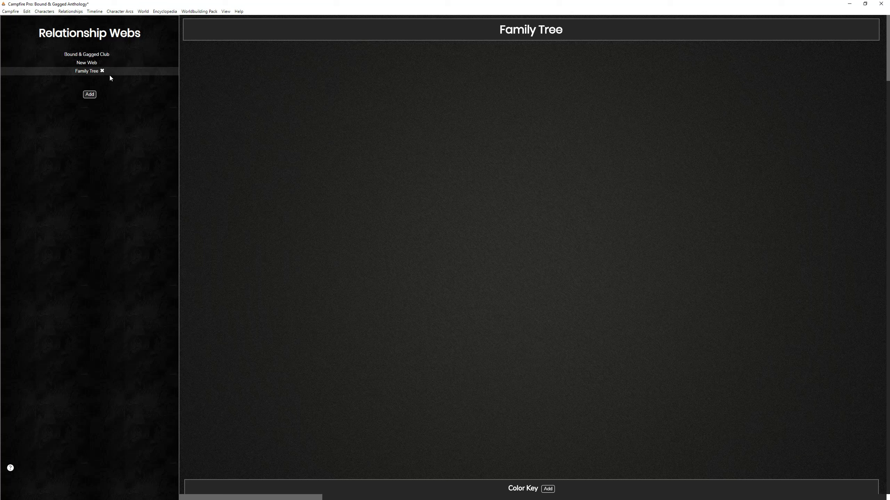
{"action": "mouse_move", "coordinate": [480, 485]}
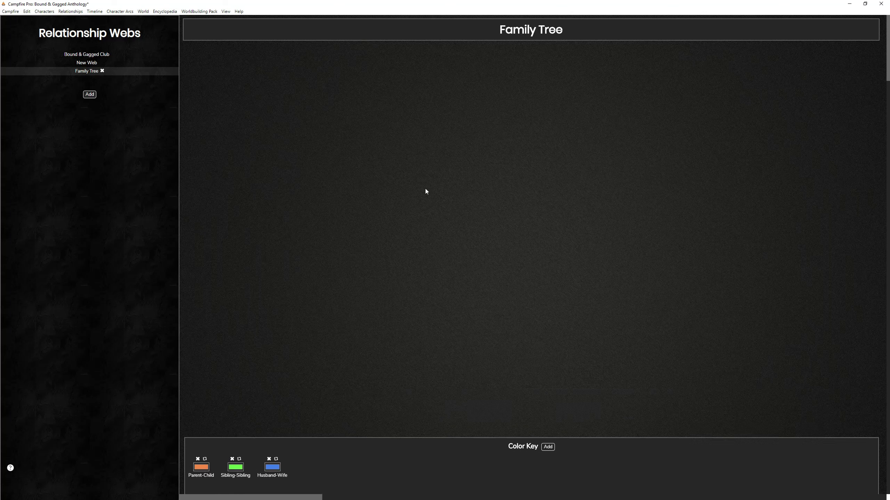
Step: Add a Friendship web, check its Color Key and rename the web High School Relations
{"action": "left_click", "coordinate": [91, 55]}
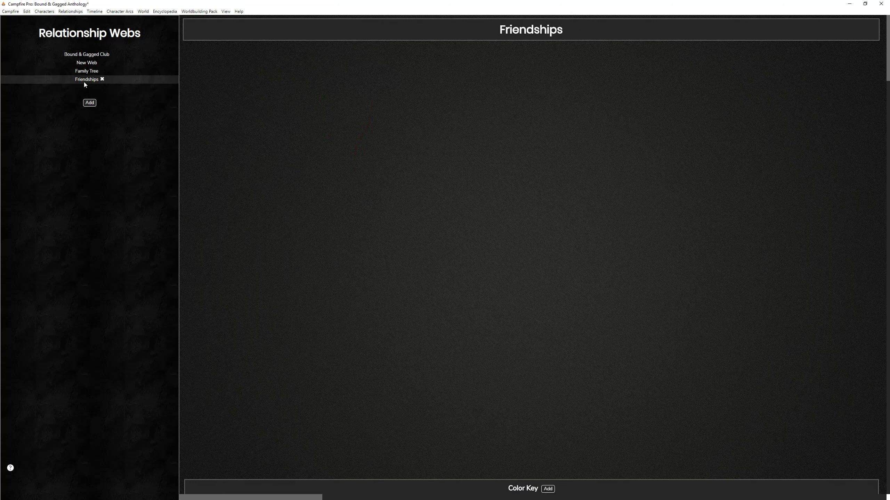
{"action": "mouse_move", "coordinate": [237, 493]}
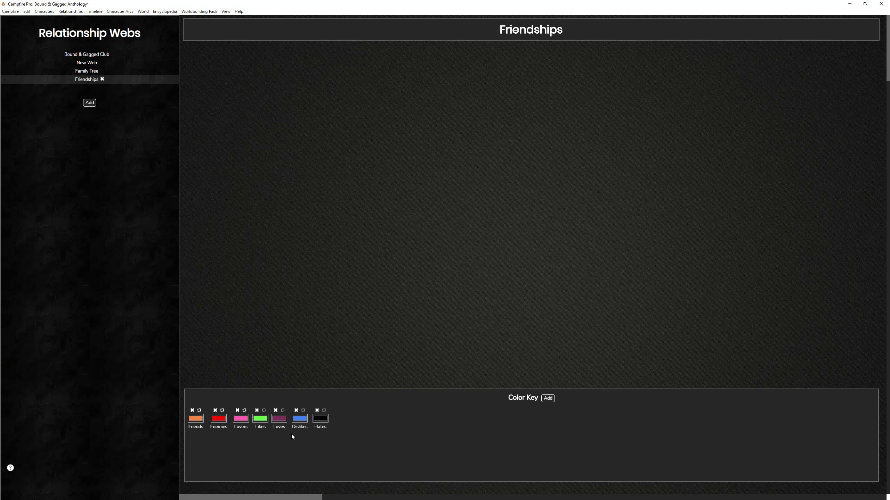
{"action": "double_click", "coordinate": [544, 30]}
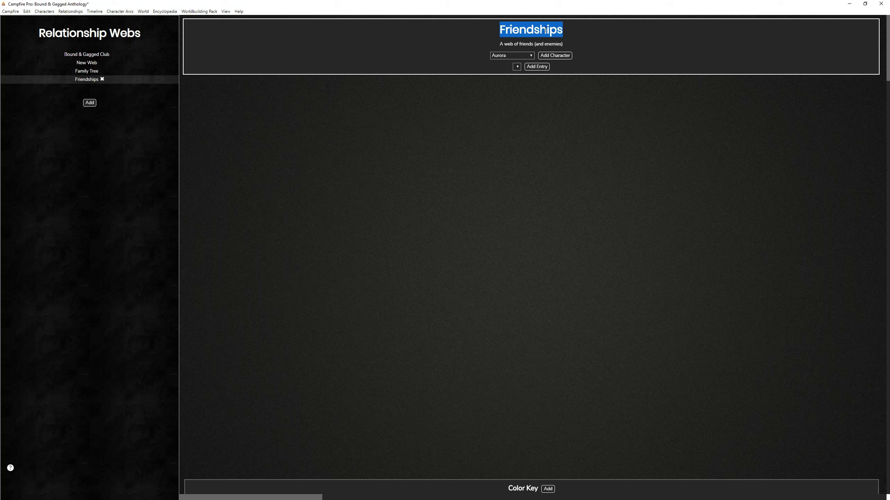
{"action": "type", "text": "High School Relations"}
{"action": "left_click", "coordinate": [578, 166]}
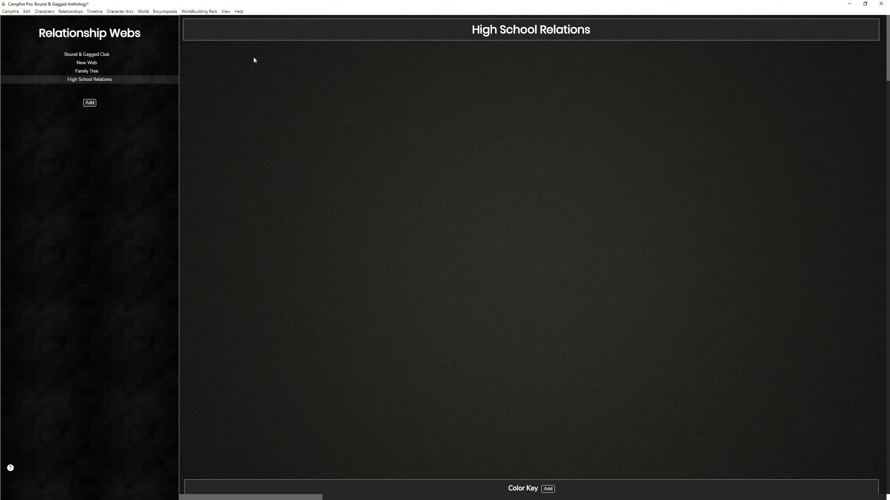
Step: Switch to the Timeline module, add a new timeline and name it Anthology
{"action": "left_click", "coordinate": [94, 11]}
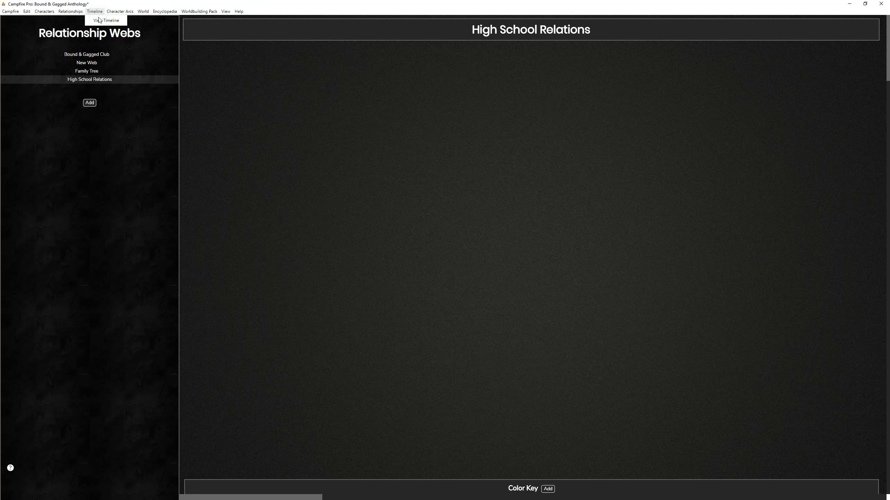
{"action": "left_click", "coordinate": [99, 21]}
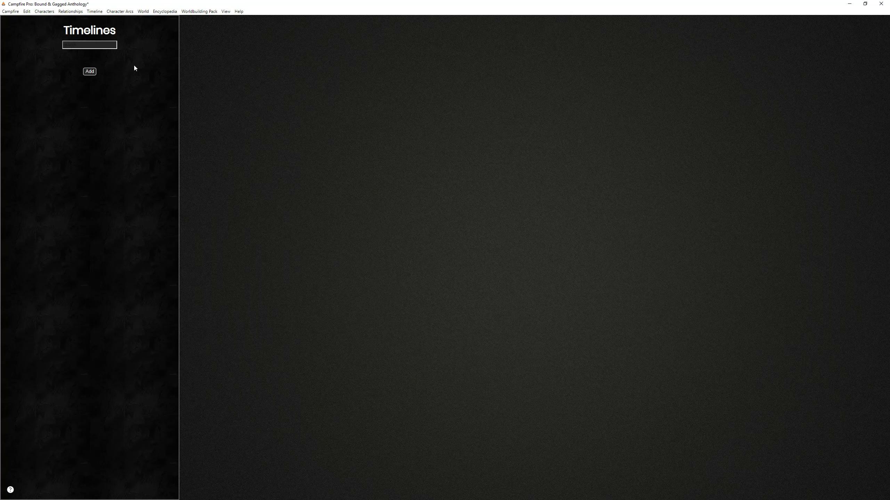
{"action": "left_click", "coordinate": [88, 73]}
{"action": "left_click", "coordinate": [26, 59]}
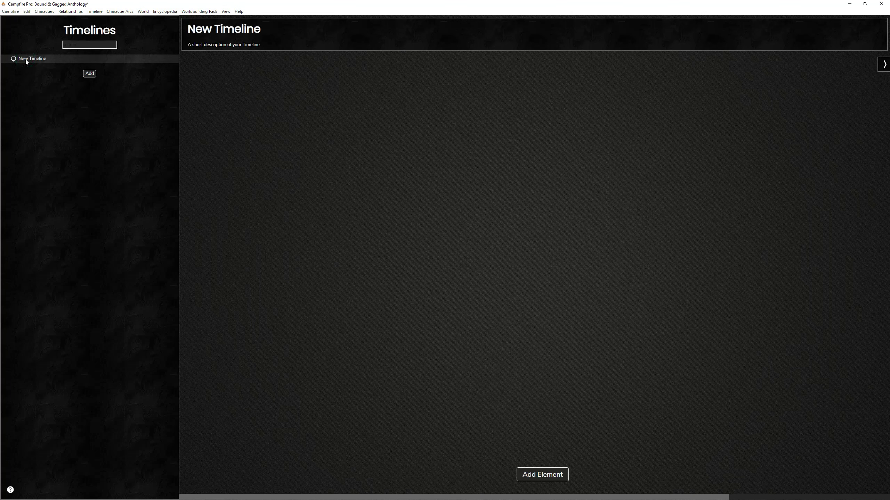
{"action": "triple_click", "coordinate": [218, 28]}
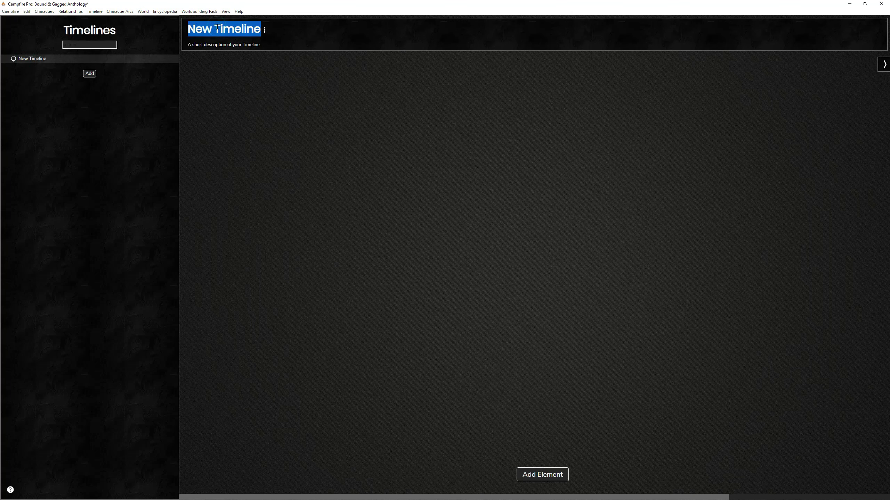
{"action": "type", "text": "Dress"}
{"action": "key", "text": "BackSpace"}
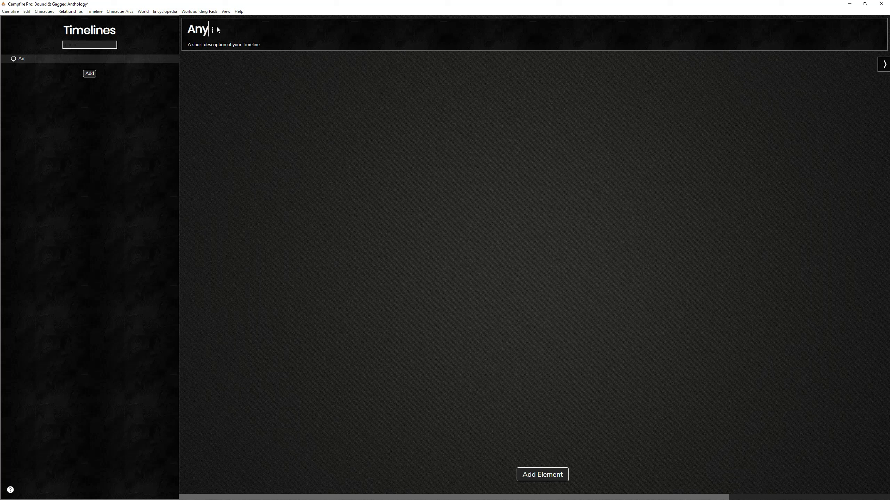
{"action": "type", "text": "Anthology"}
{"action": "key", "text": "Return"}
Step: Add an event to the Anthology timeline, place it in the canvas's upper-left corner and name it Dressed Up
{"action": "left_click", "coordinate": [540, 475]}
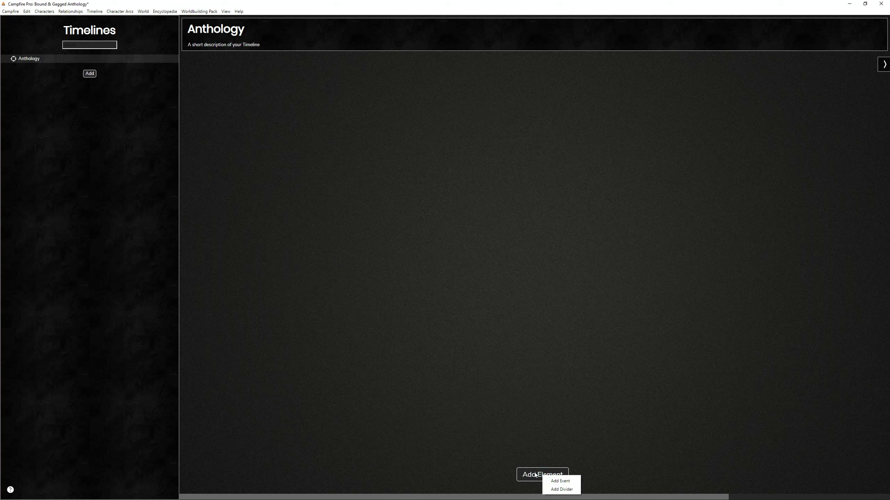
{"action": "left_click", "coordinate": [537, 441]}
{"action": "left_click", "coordinate": [526, 475]}
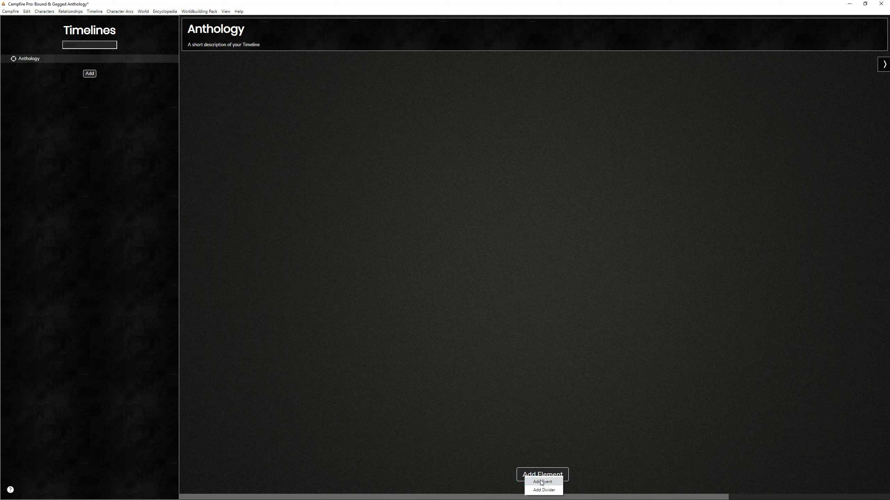
{"action": "left_click", "coordinate": [542, 482]}
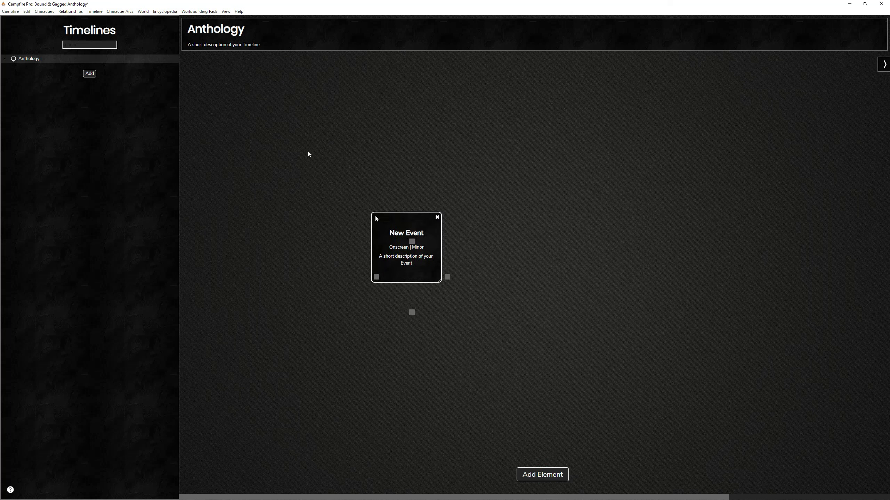
{"action": "triple_click", "coordinate": [235, 85]}
{"action": "type", "text": "Dressed Up"}
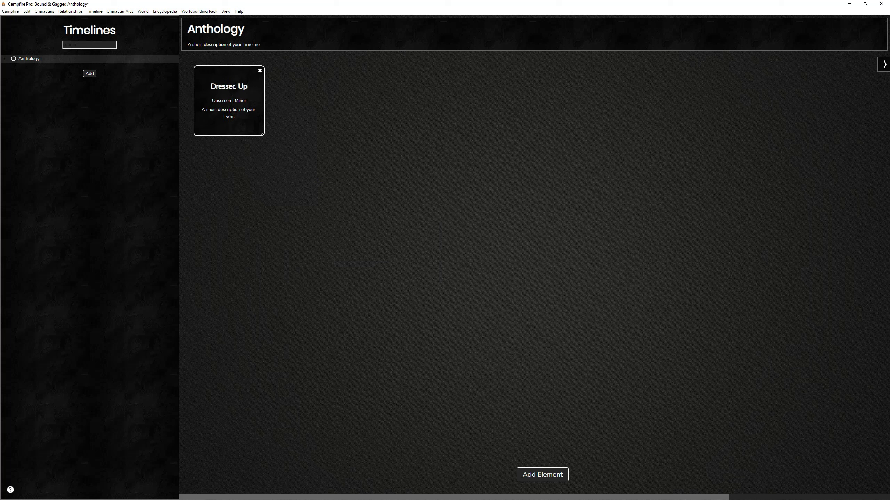
{"action": "key", "text": "Return"}
Step: Open the Dressed Up event's details and switch the theme to Simple Light
{"action": "left_click", "coordinate": [246, 120]}
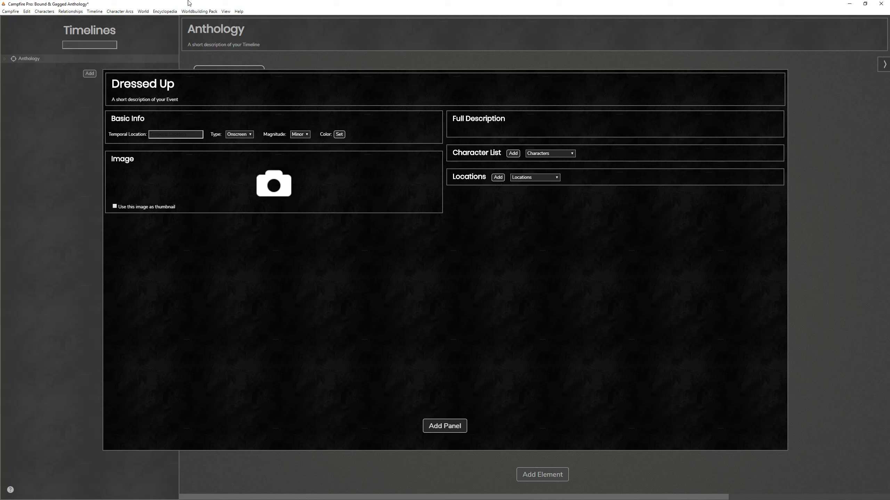
{"action": "left_click", "coordinate": [226, 11]}
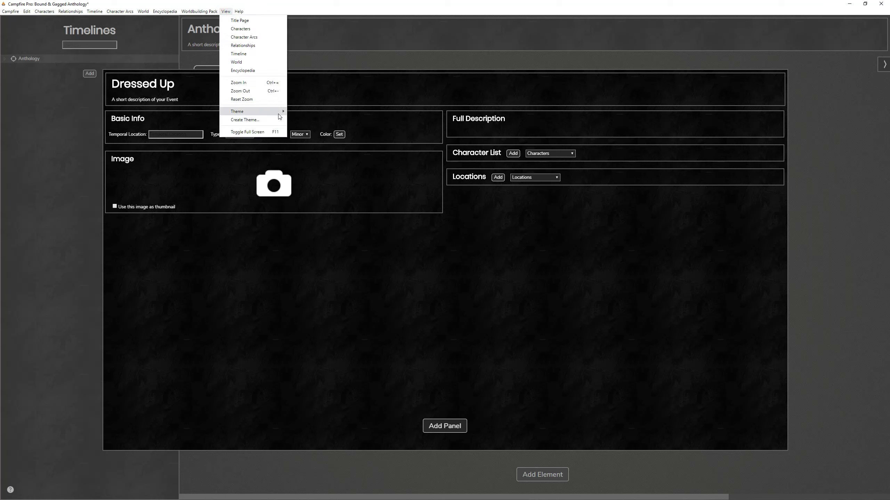
{"action": "mouse_move", "coordinate": [279, 113]}
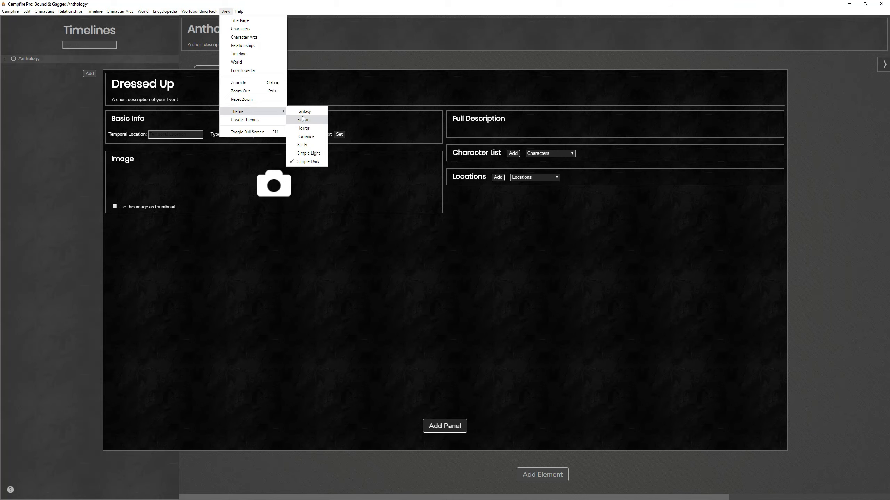
{"action": "left_click", "coordinate": [306, 153]}
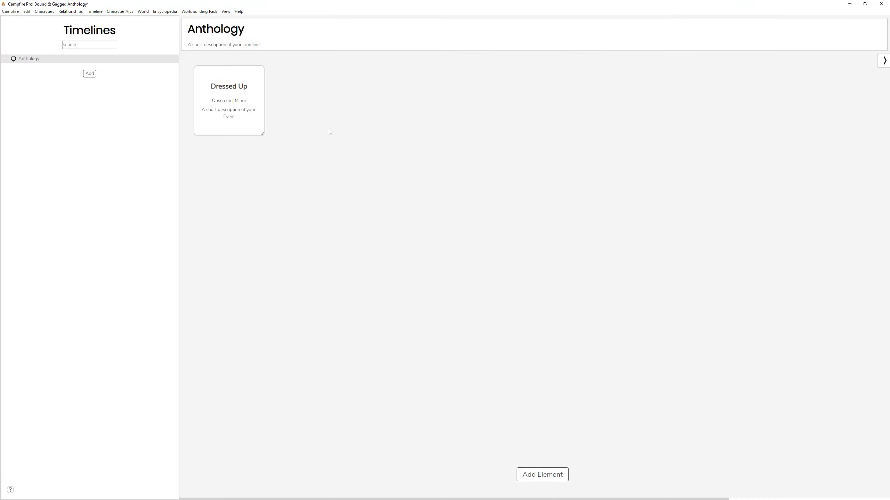
Step: Open the Dressed Up event's details, set its magnitude to Major and choose pink as its color
{"action": "double_click", "coordinate": [229, 84]}
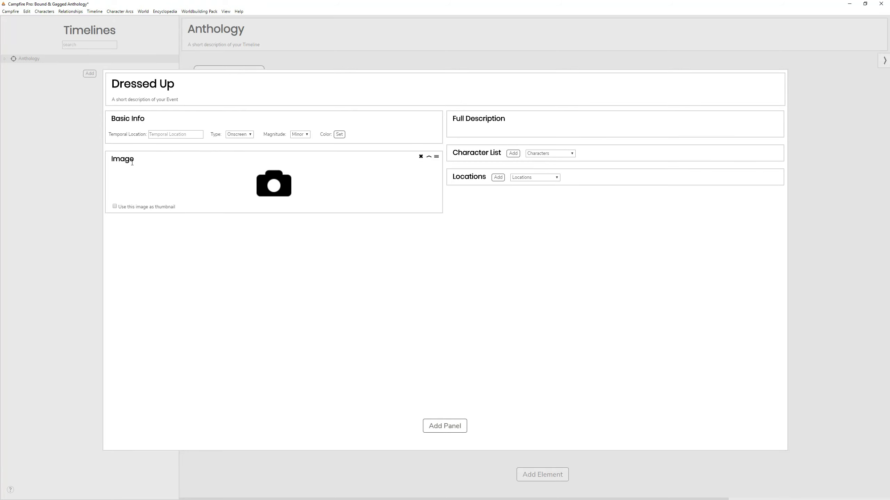
{"action": "triple_click", "coordinate": [168, 100]}
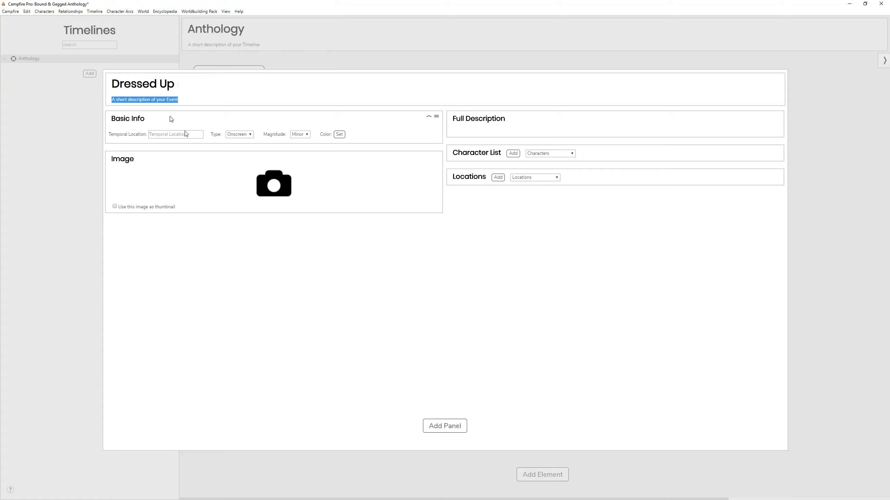
{"action": "left_click", "coordinate": [238, 137]}
{"action": "left_click", "coordinate": [237, 137]}
{"action": "left_click", "coordinate": [300, 135]}
{"action": "left_click", "coordinate": [340, 134]}
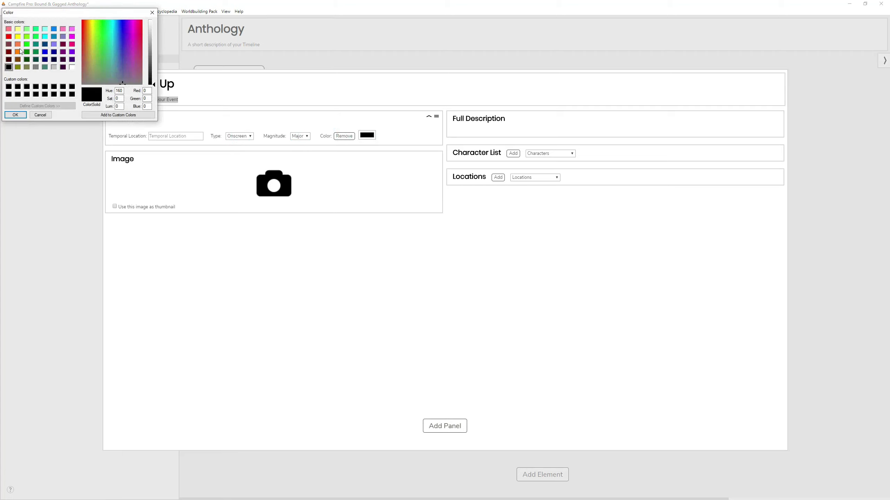
{"action": "left_click", "coordinate": [63, 29]}
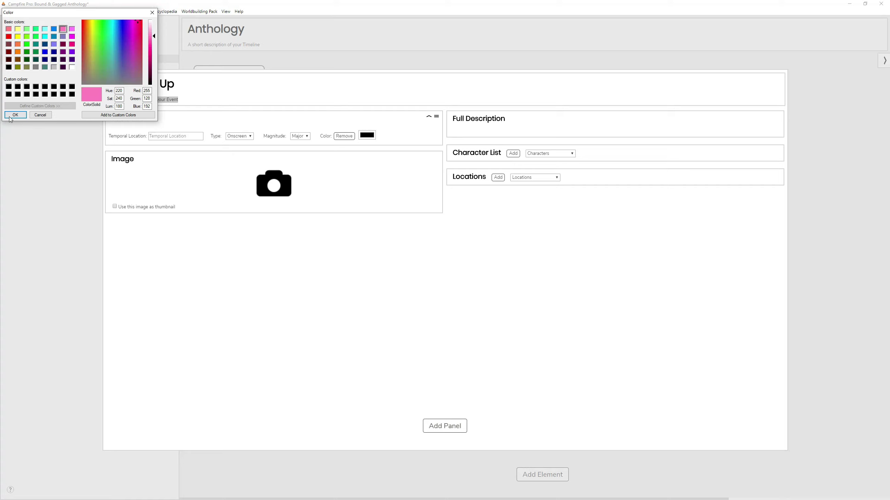
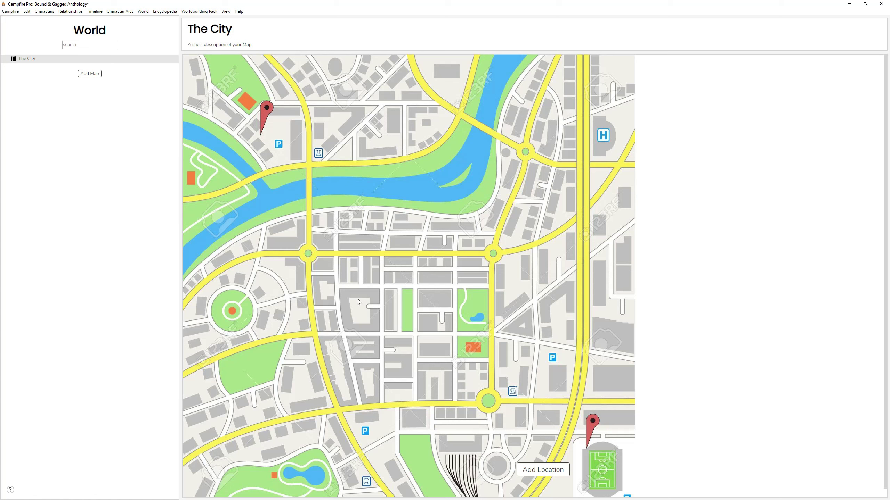
Step: Add a location in the central blocks of The City map and name it The Shop
{"action": "right_click", "coordinate": [365, 306]}
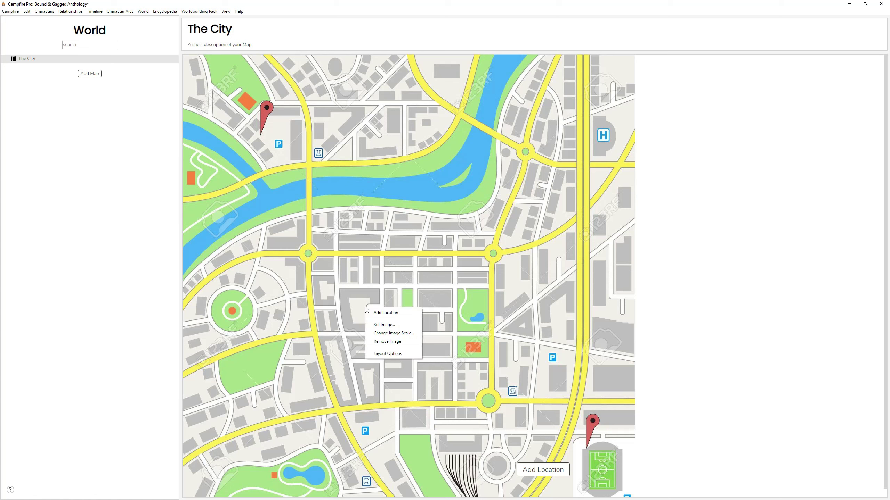
{"action": "left_click", "coordinate": [378, 313]}
{"action": "double_click", "coordinate": [377, 313]}
{"action": "type", "text": "The Shop"}
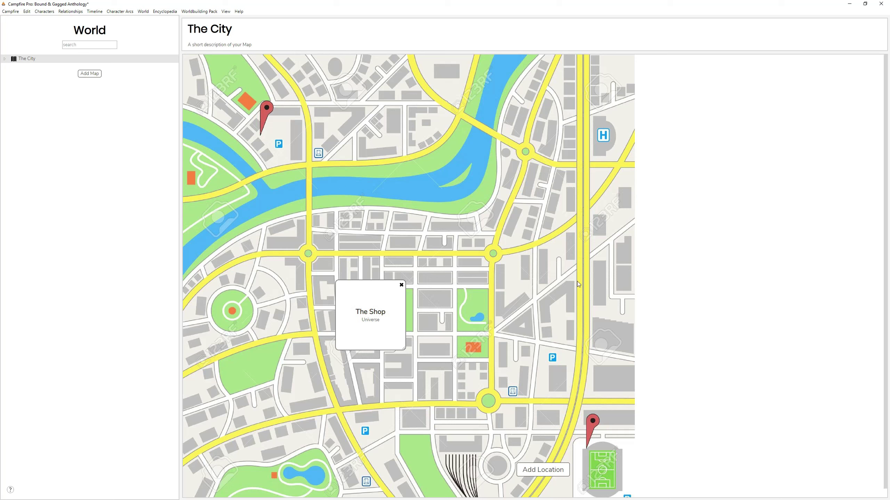
{"action": "left_click", "coordinate": [686, 267]}
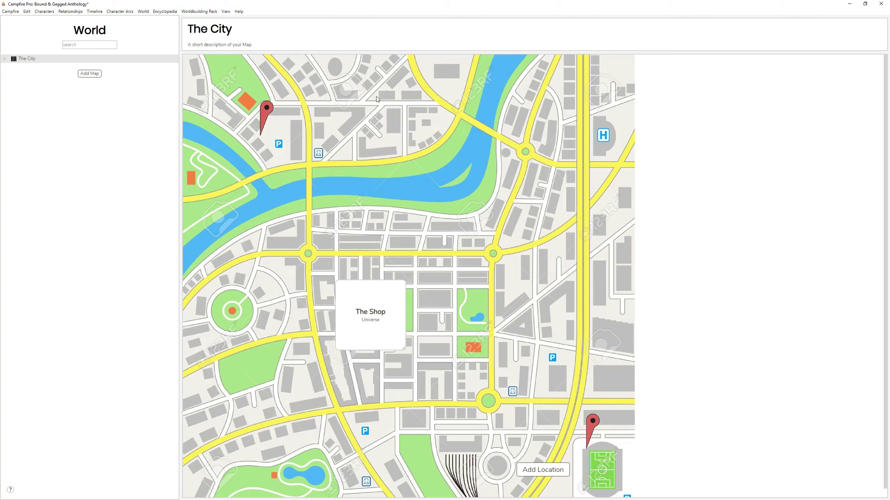
Step: Add a location beside the upper-left marker on The City map and name it The Club
{"action": "right_click", "coordinate": [262, 132]}
{"action": "left_click", "coordinate": [265, 133]}
{"action": "triple_click", "coordinate": [265, 130]}
{"action": "type", "text": "The Club"}
{"action": "key", "text": "Return"}
{"action": "key", "text": "BackSpace"}
{"action": "left_click", "coordinate": [669, 202]}
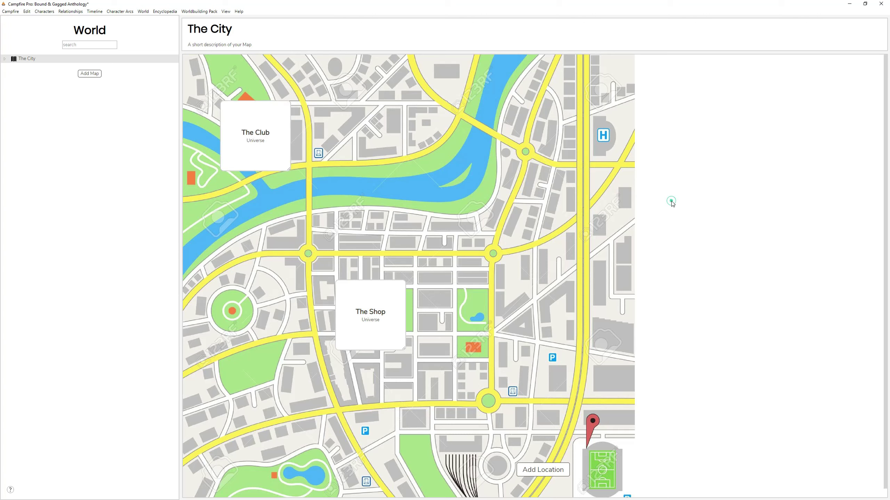
Step: Shrink The Club and The Shop location cards and position The Club just below its map marker
{"action": "left_click_drag", "start_coordinate": [292, 172], "coordinate": [250, 110]}
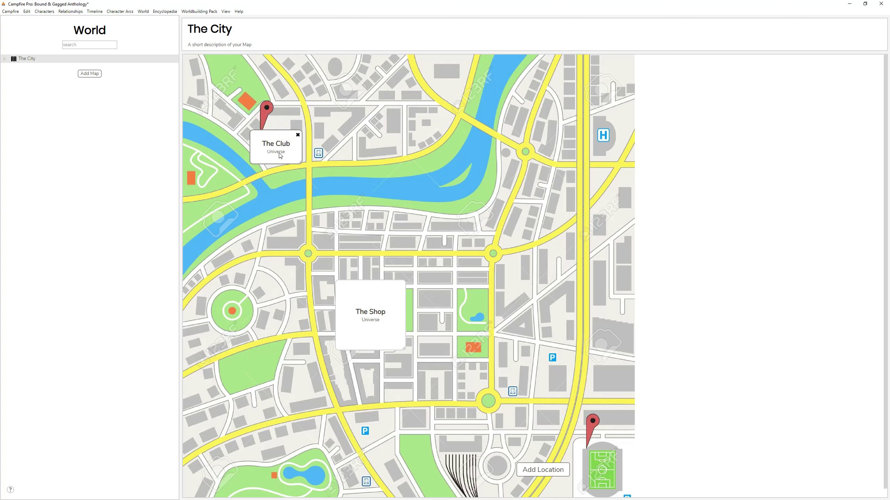
{"action": "left_click", "coordinate": [393, 334]}
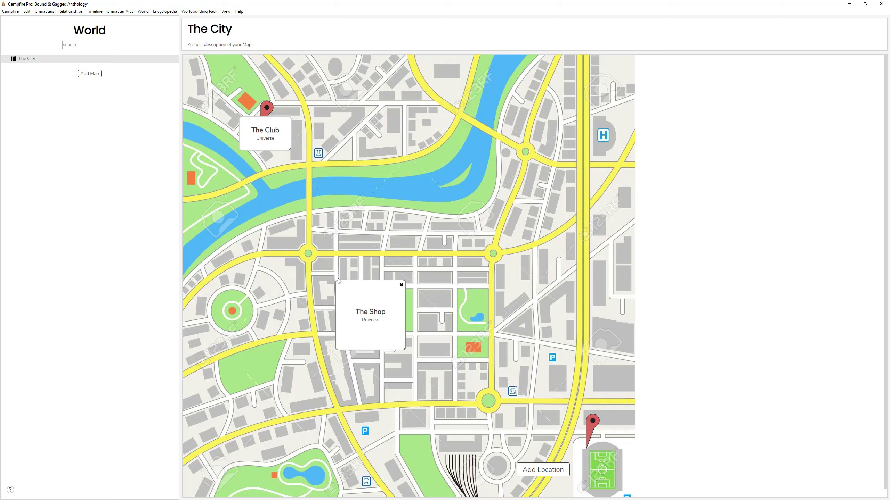
{"action": "left_click_drag", "start_coordinate": [404, 350], "coordinate": [385, 321]}
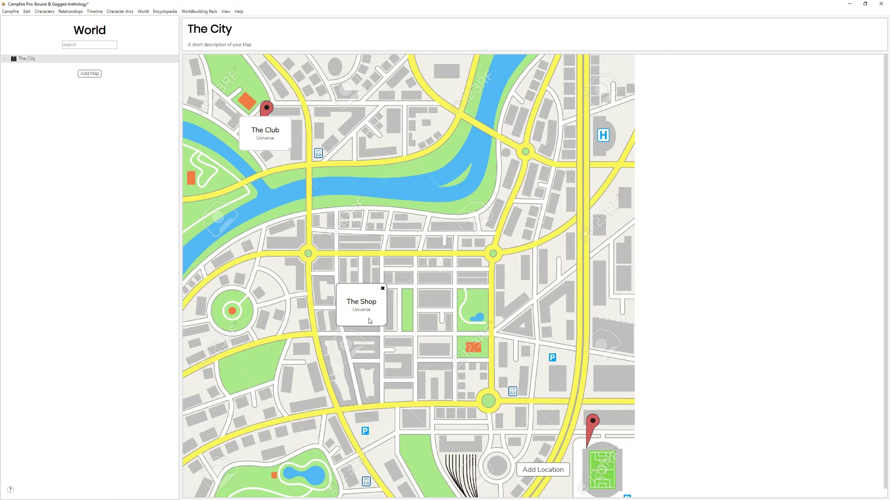
Step: Open The Shop's details, examine its information panels and the panel types that can be added, and close them
{"action": "double_click", "coordinate": [370, 320]}
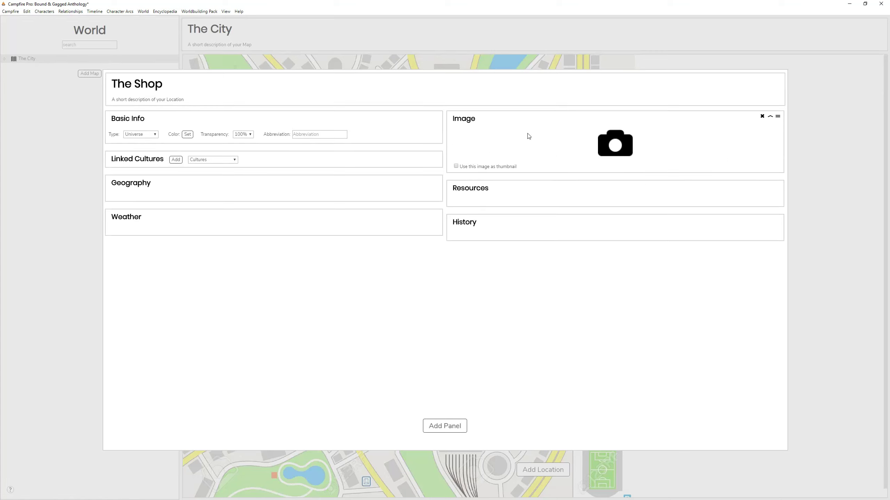
{"action": "left_click", "coordinate": [500, 202]}
{"action": "left_click", "coordinate": [144, 195]}
{"action": "left_click", "coordinate": [428, 429]}
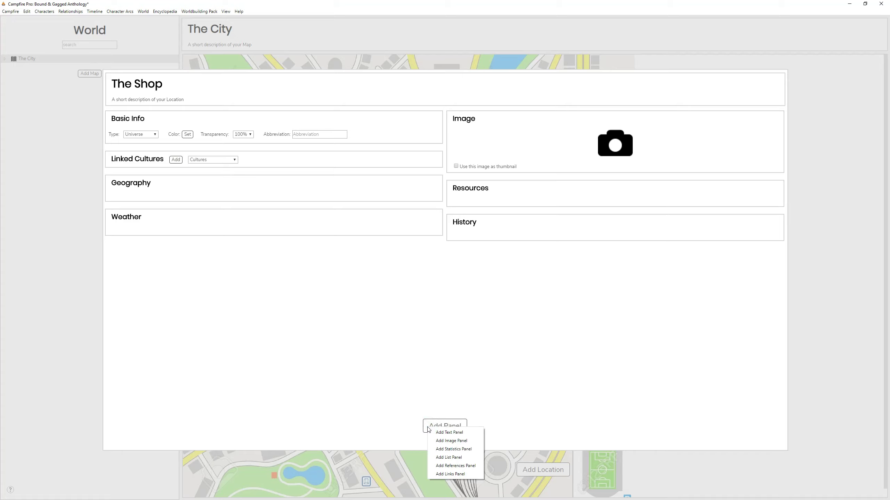
{"action": "left_click", "coordinate": [82, 75]}
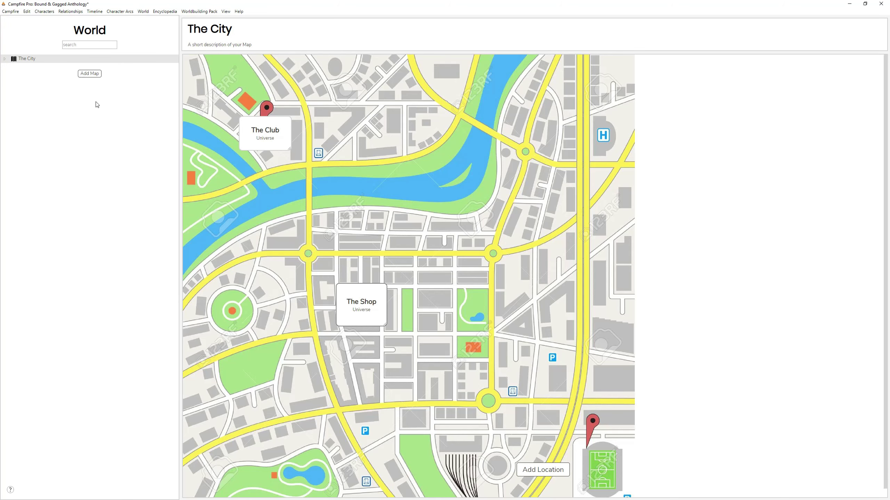
Step: Add a new map to the World module and name it The Club
{"action": "left_click", "coordinate": [97, 75]}
{"action": "left_click", "coordinate": [30, 67]}
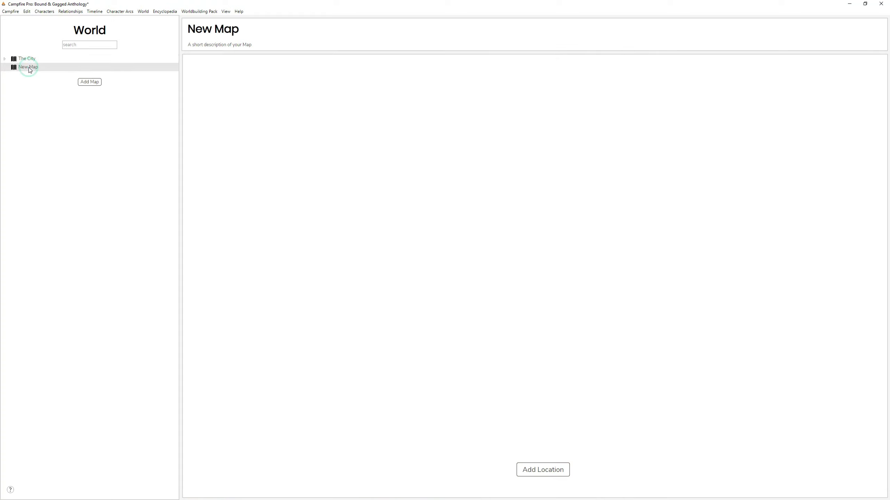
{"action": "left_click", "coordinate": [196, 30]}
{"action": "type", "text": "The Club"}
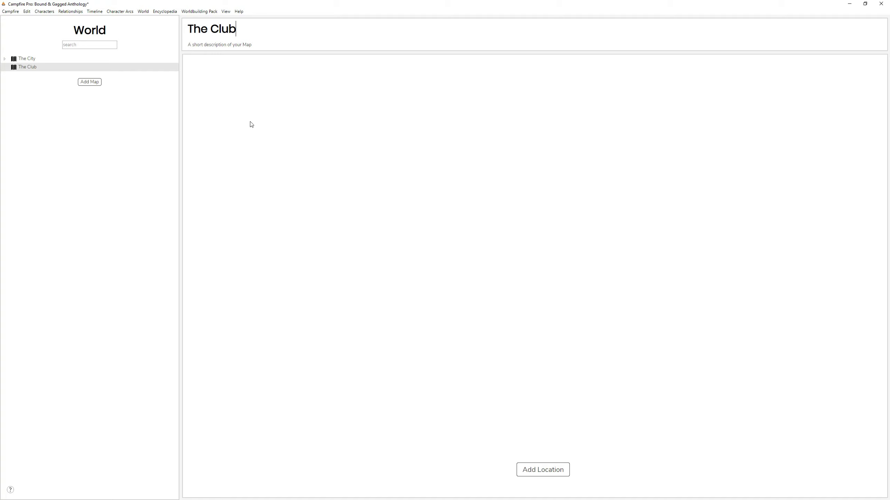
{"action": "left_click", "coordinate": [137, 163]}
Step: Nest The Club map under The City, expand The City and move The Club location into the nested map
{"action": "left_click_drag", "start_coordinate": [25, 67], "coordinate": [28, 59]}
{"action": "left_click", "coordinate": [47, 61]}
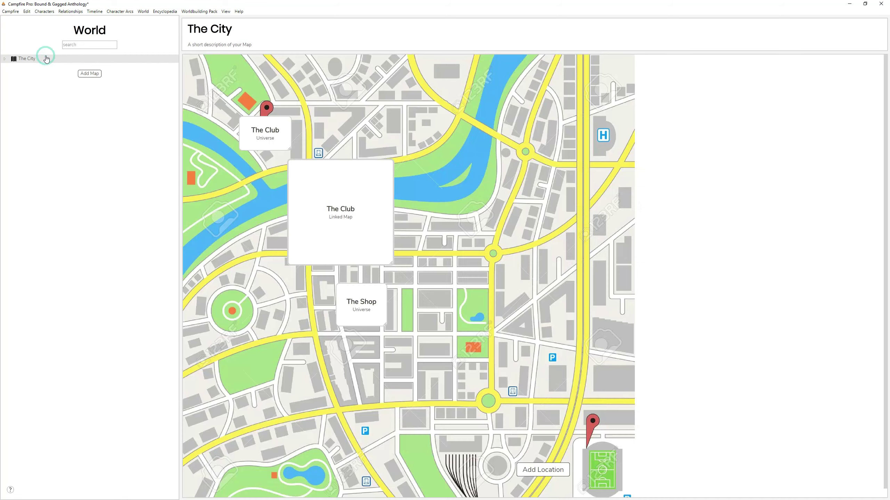
{"action": "left_click", "coordinate": [4, 58]}
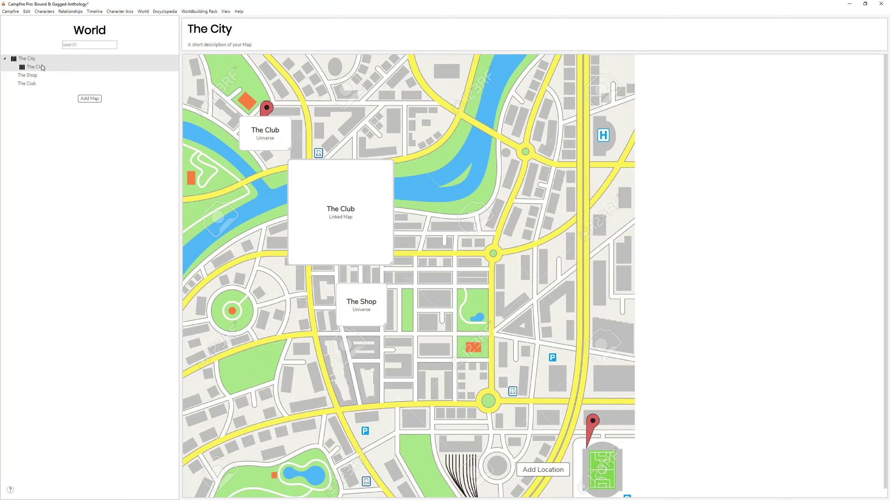
{"action": "mouse_move", "coordinate": [27, 75]}
{"action": "left_mouse_down"}
{"action": "mouse_move", "coordinate": [30, 67]}
{"action": "mouse_move", "coordinate": [29, 79]}
{"action": "left_mouse_up"}
{"action": "left_click", "coordinate": [29, 98]}
Step: Shrink The Club's linked map card, place it just below the upper-left marker and open the linked map
{"action": "left_click", "coordinate": [377, 199]}
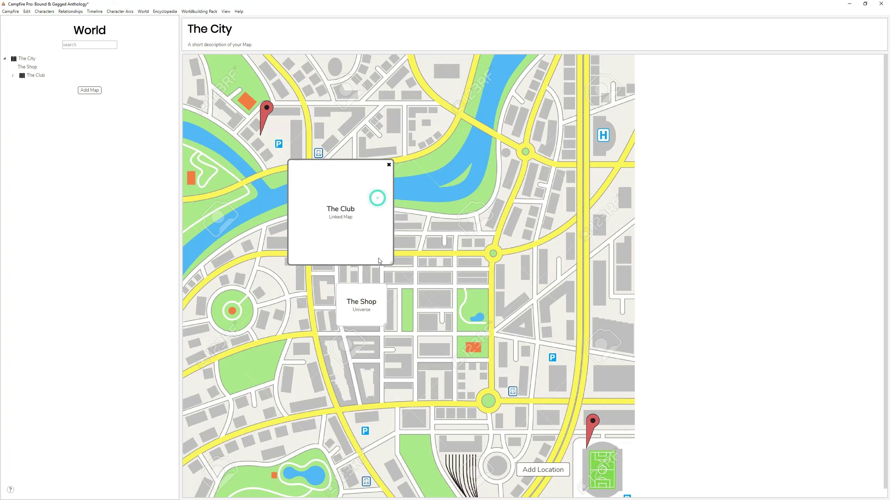
{"action": "left_click_drag", "start_coordinate": [391, 263], "coordinate": [294, 145]}
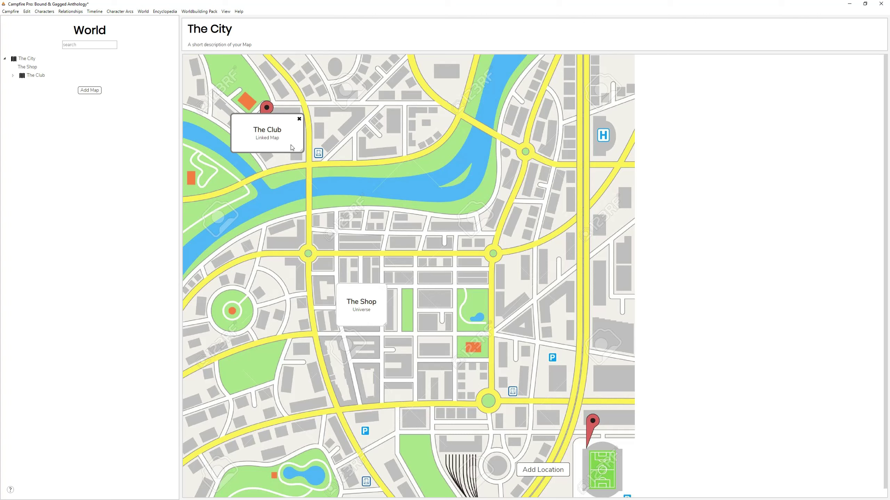
{"action": "left_click_drag", "start_coordinate": [300, 151], "coordinate": [297, 150]}
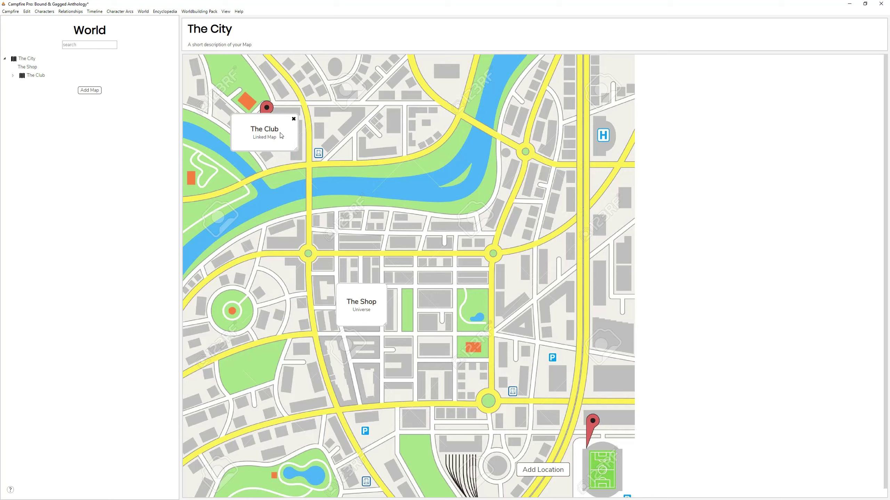
{"action": "left_click", "coordinate": [282, 136]}
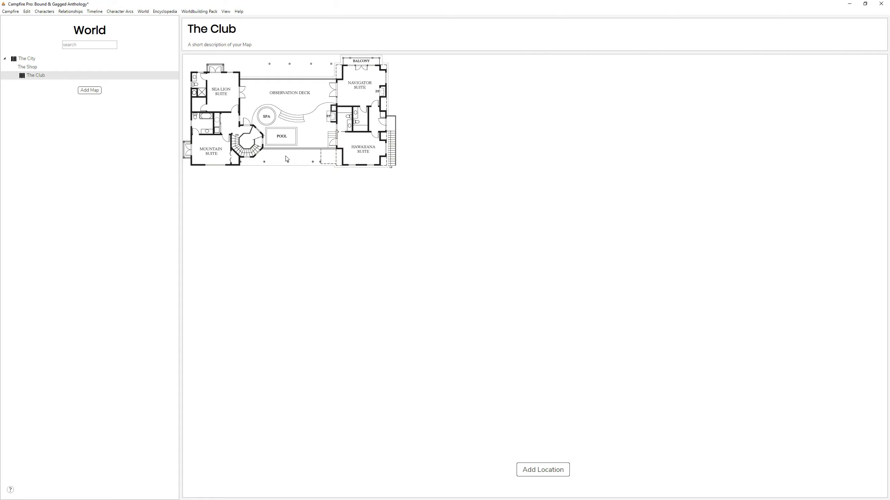
Step: Try an image scale of 20 for The Club's floor plan
{"action": "right_click", "coordinate": [302, 126]}
{"action": "left_click", "coordinate": [340, 154]}
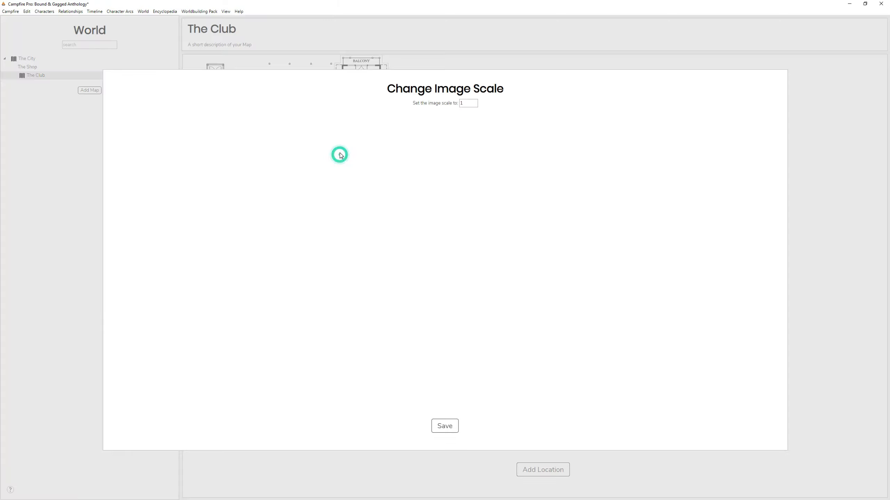
{"action": "double_click", "coordinate": [468, 103]}
{"action": "type", "text": "20"}
{"action": "left_click", "coordinate": [449, 427]}
Step: Try an image scale of 5 for The Club's floor plan
{"action": "right_click", "coordinate": [479, 221]}
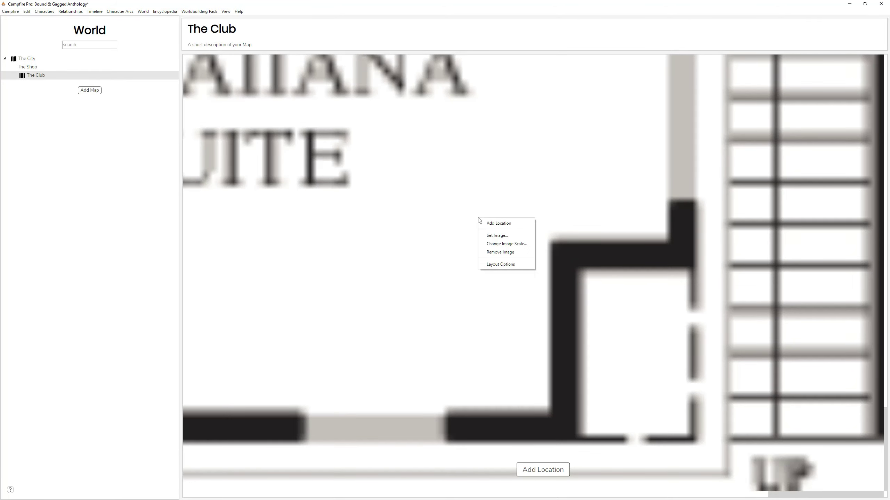
{"action": "left_click", "coordinate": [509, 244]}
{"action": "double_click", "coordinate": [470, 103]}
{"action": "type", "text": "5"}
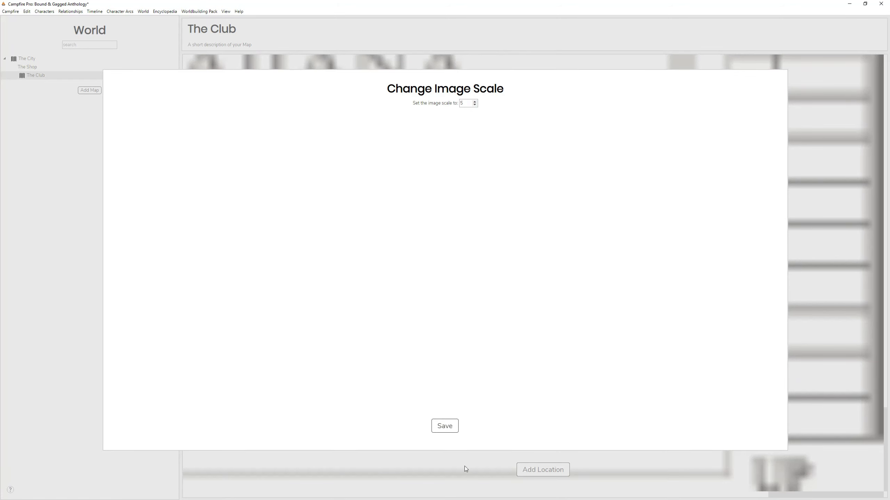
{"action": "left_click", "coordinate": [454, 429]}
Step: Try an image scale of 2 for The Club's floor plan
{"action": "right_click", "coordinate": [554, 201]}
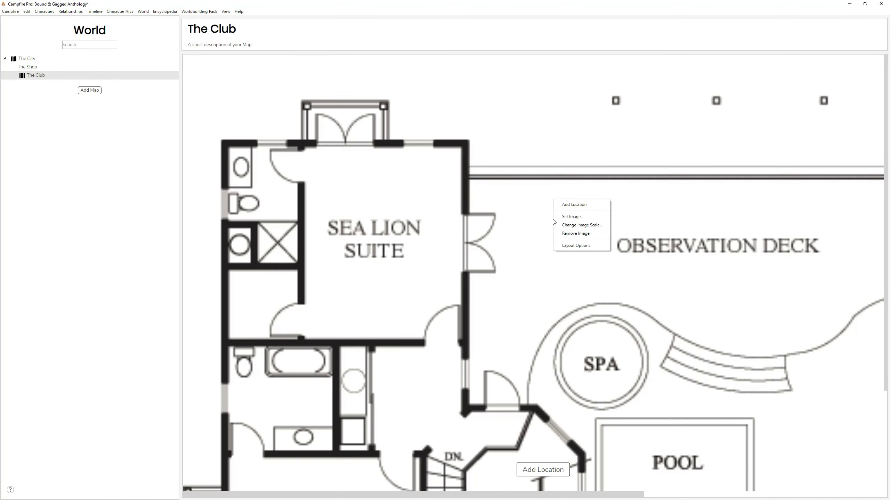
{"action": "left_click", "coordinate": [584, 227]}
{"action": "double_click", "coordinate": [461, 104]}
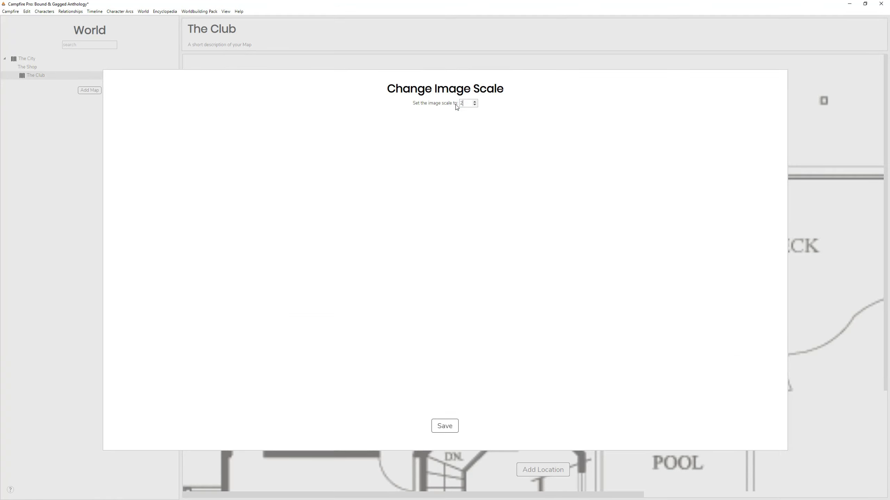
{"action": "left_click", "coordinate": [453, 427]}
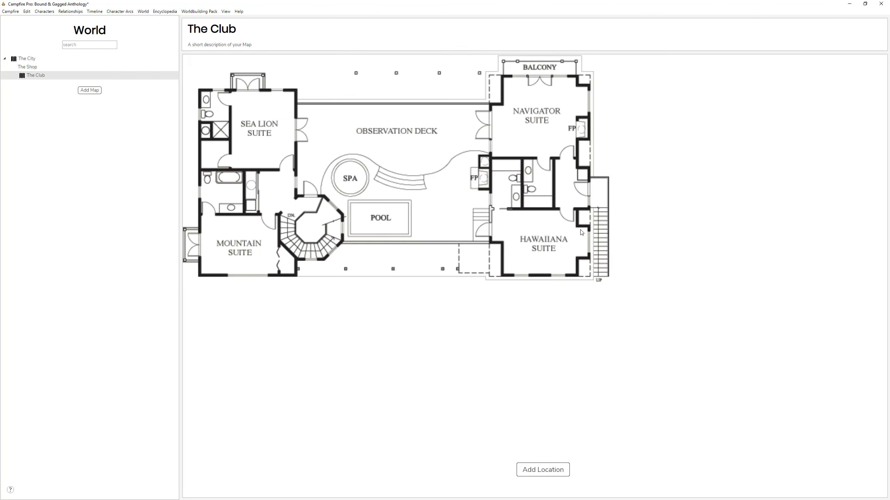
Step: Set the image scale of The Club's floor plan to 3
{"action": "right_click", "coordinate": [466, 157]}
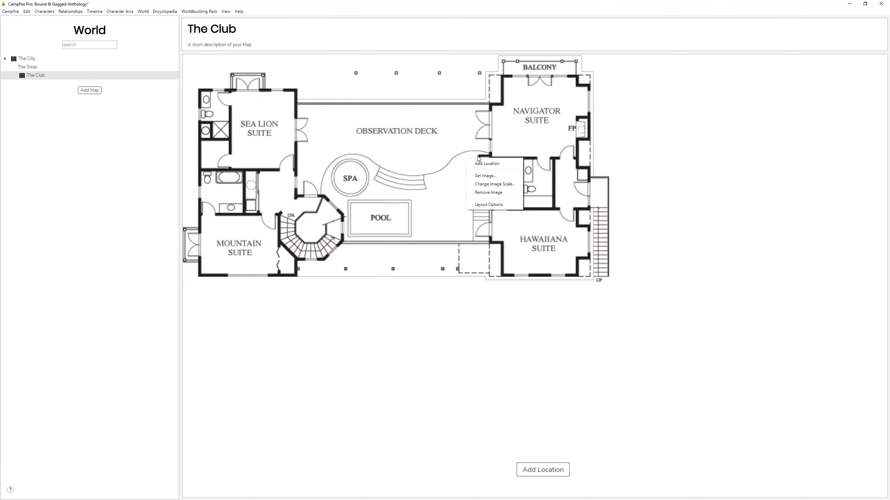
{"action": "left_click", "coordinate": [493, 185]}
{"action": "double_click", "coordinate": [462, 104]}
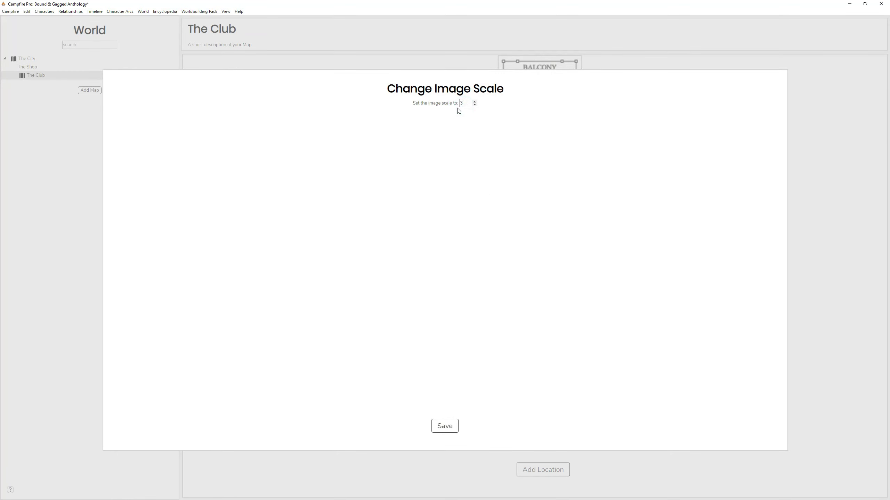
{"action": "left_click", "coordinate": [438, 426]}
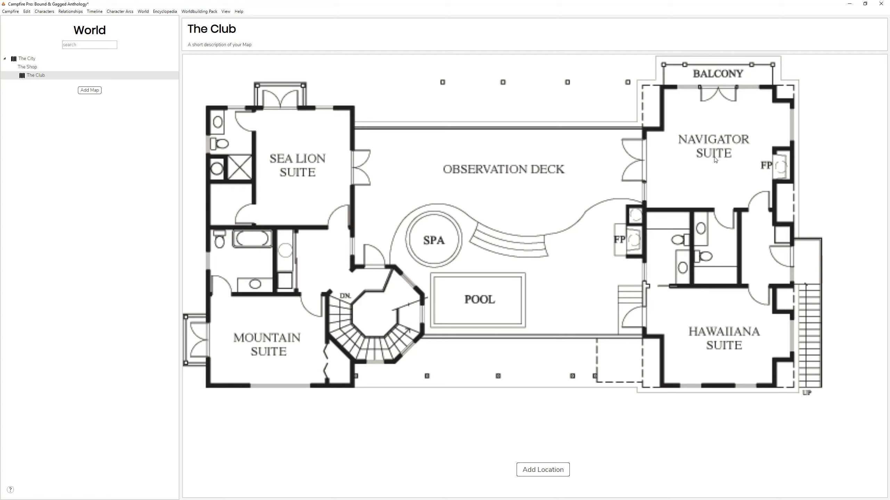
Step: Add a location over the Navigator Suite on The Club's floor plan, name it Nav Suite and check its details
{"action": "left_click", "coordinate": [557, 473]}
{"action": "left_click_drag", "start_coordinate": [578, 454], "coordinate": [732, 143]}
{"action": "triple_click", "coordinate": [722, 144]}
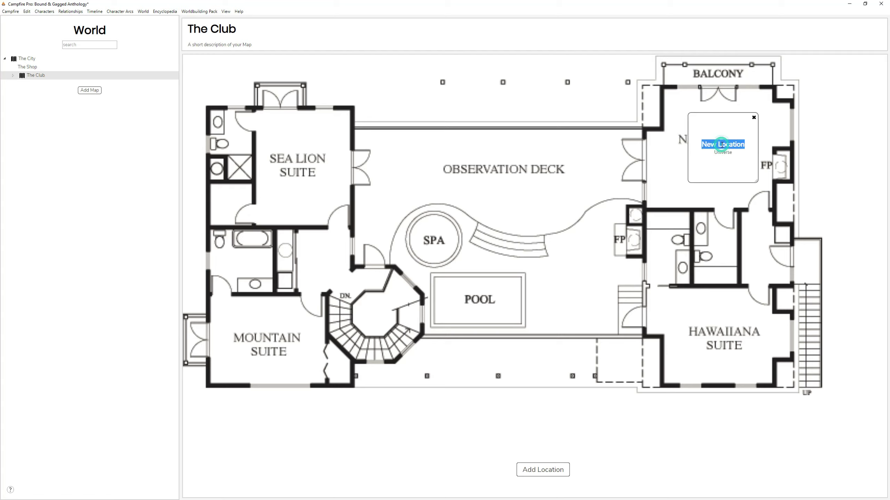
{"action": "type", "text": "Nav S"}
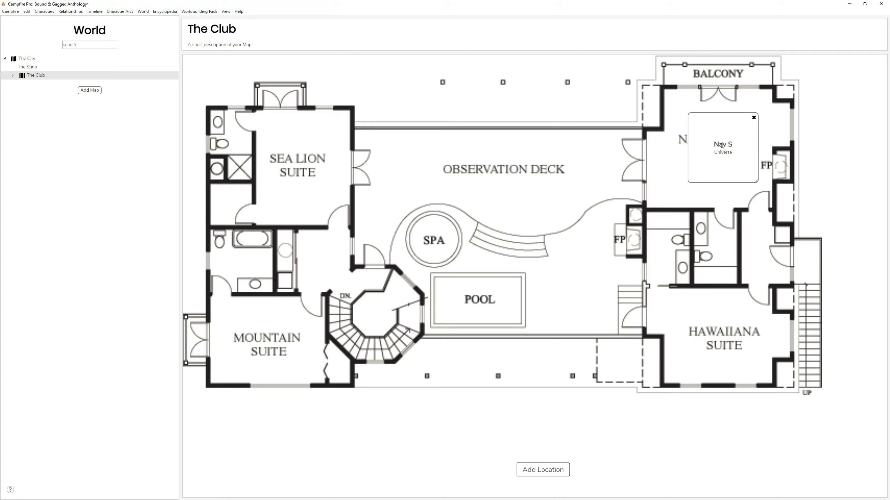
{"action": "type", "text": "uite"}
{"action": "left_click", "coordinate": [727, 131]}
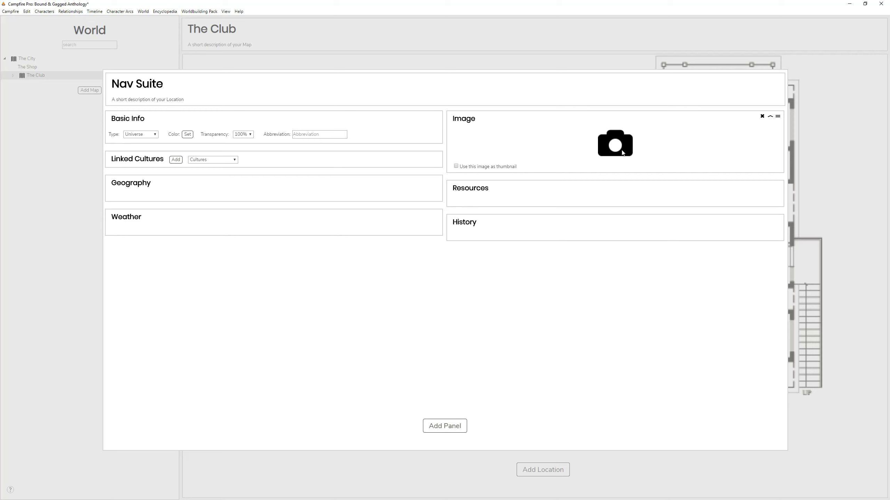
{"action": "left_click", "coordinate": [824, 139]}
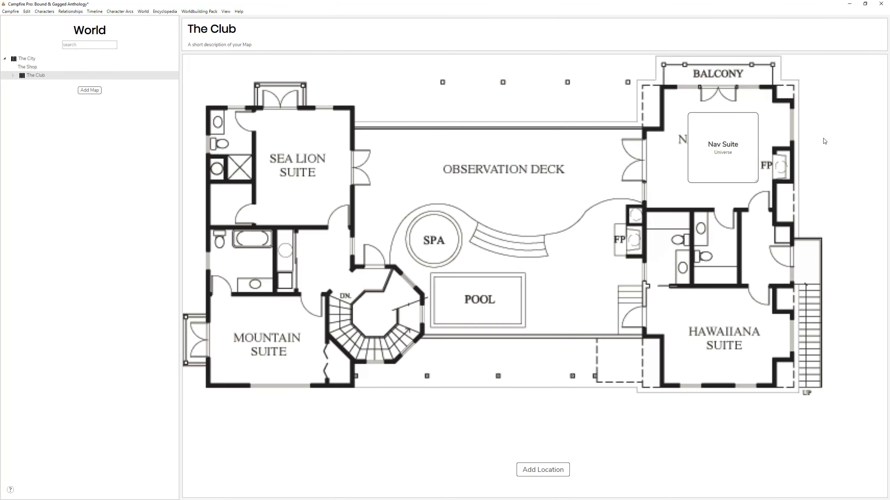